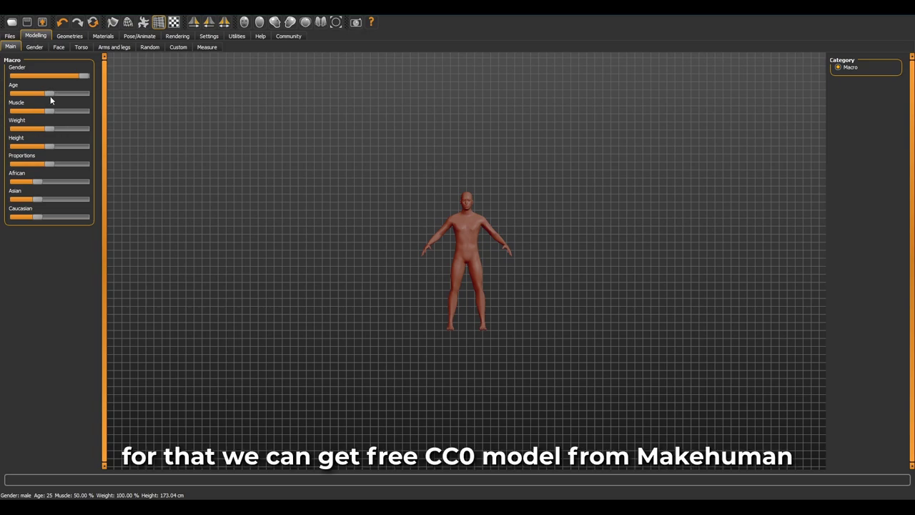
# - Set the model's age to 32 and its muscle to maximum
pyautogui.moveTo(48, 94); pyautogui.dragTo(31, 94)
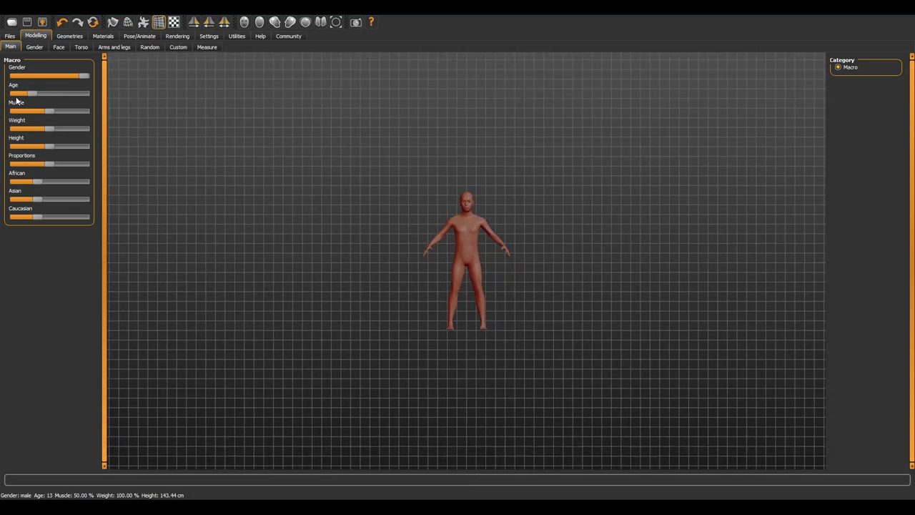
pyautogui.click(63, 94)
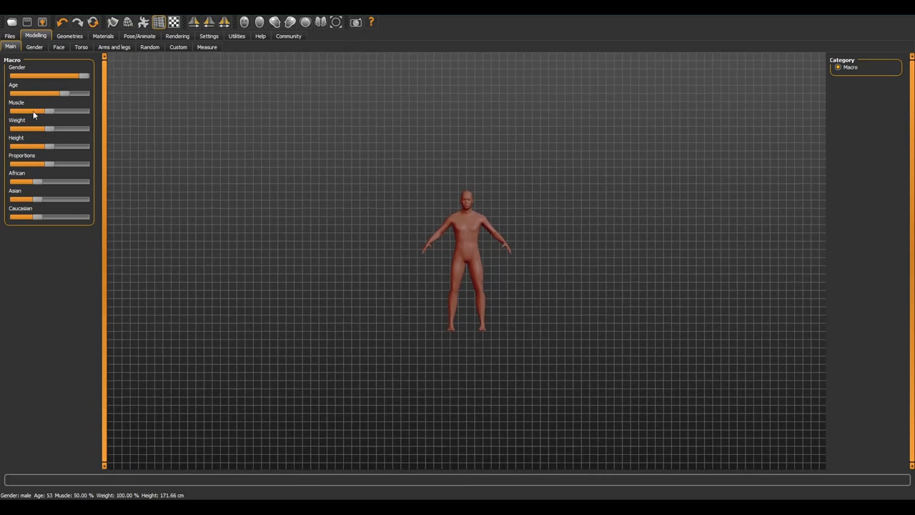
pyautogui.moveTo(48, 111)
pyautogui.mouseDown()
pyautogui.moveTo(93, 112)
pyautogui.moveTo(51, 93)
pyautogui.mouseUp()
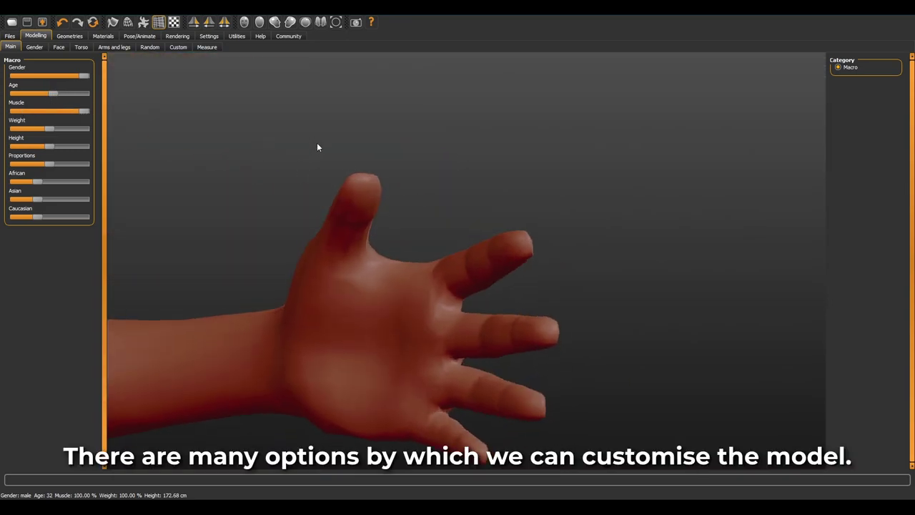
# - Enable smoothed geometry and the wireframe display on the model
pyautogui.moveTo(318, 148)
pyautogui.mouseDown()
pyautogui.moveTo(272, 232)
pyautogui.moveTo(384, 215)
pyautogui.moveTo(424, 183)
pyautogui.moveTo(439, 150)
pyautogui.moveTo(426, 279)
pyautogui.moveTo(492, 241)
pyautogui.moveTo(453, 209)
pyautogui.moveTo(460, 271)
pyautogui.moveTo(435, 331)
pyautogui.moveTo(411, 308)
pyautogui.mouseUp()
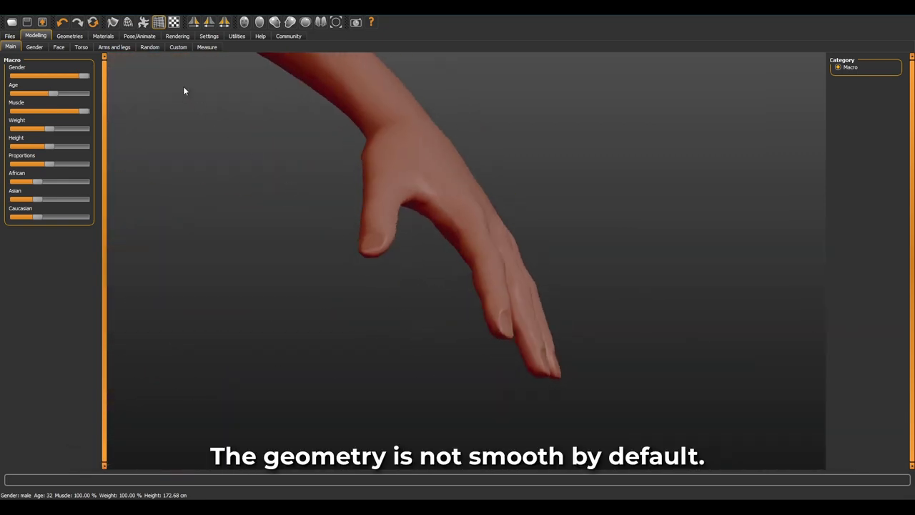
pyautogui.click(113, 22)
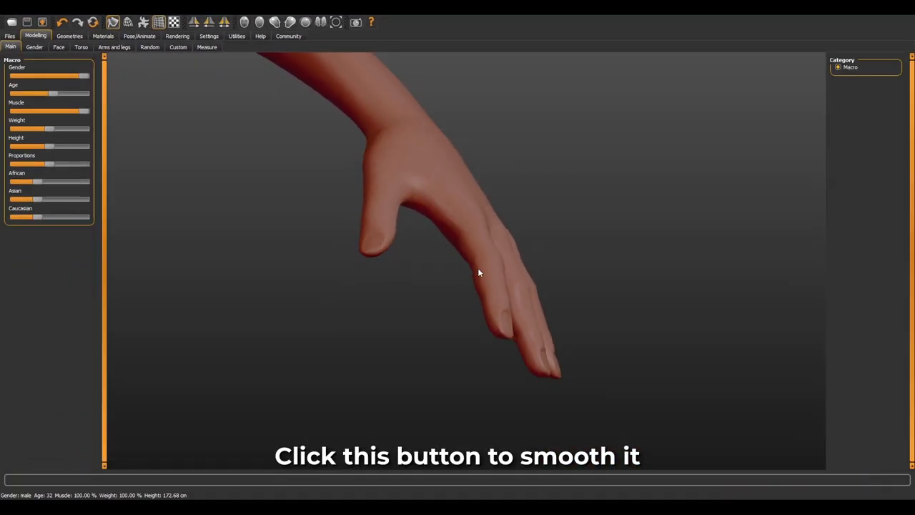
pyautogui.moveTo(480, 272)
pyautogui.mouseDown()
pyautogui.moveTo(433, 264)
pyautogui.moveTo(438, 249)
pyautogui.moveTo(455, 298)
pyautogui.mouseUp()
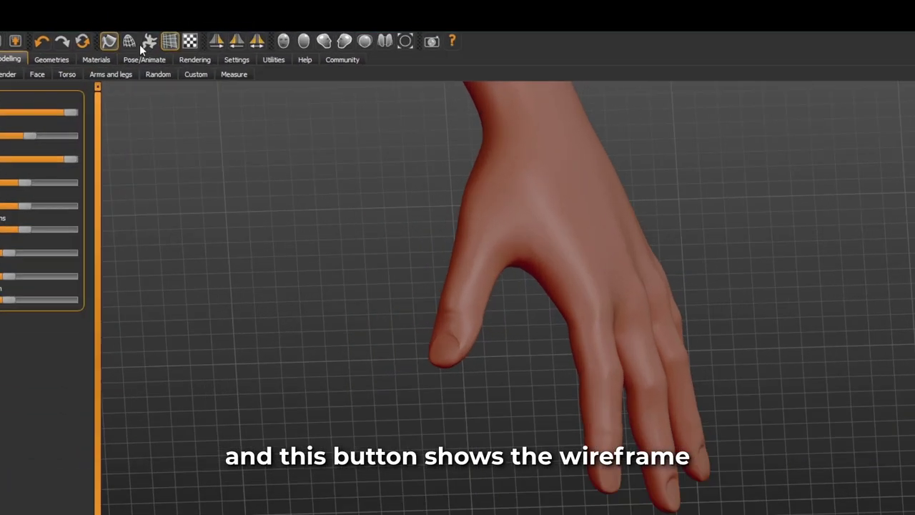
pyautogui.click(133, 43)
pyautogui.moveTo(782, 422)
pyautogui.mouseDown()
pyautogui.moveTo(811, 341)
pyautogui.moveTo(862, 258)
pyautogui.moveTo(676, 239)
pyautogui.mouseUp()
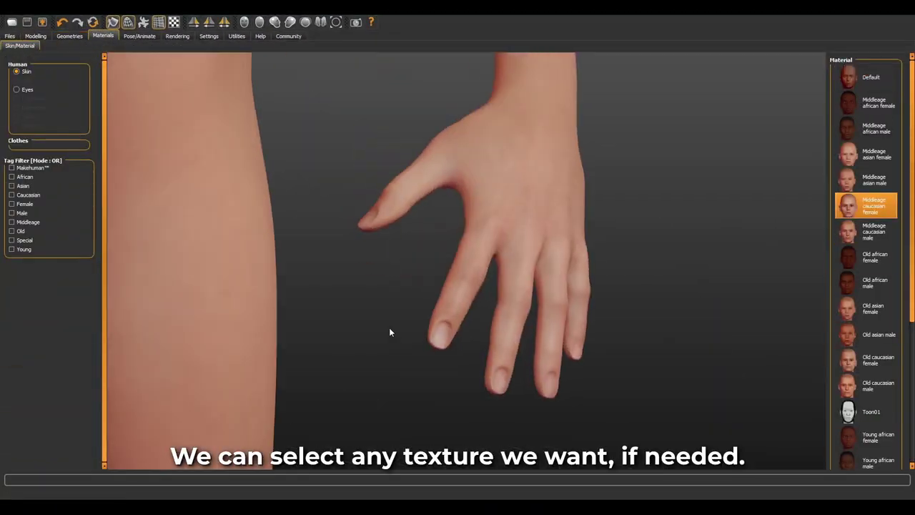
# - Export the model in Filmbox (fbx) format as hand.fbx in the hand tutorial folder
pyautogui.moveTo(390, 331)
pyautogui.mouseDown()
pyautogui.moveTo(396, 291)
pyautogui.moveTo(451, 301)
pyautogui.moveTo(484, 197)
pyautogui.moveTo(486, 147)
pyautogui.moveTo(506, 107)
pyautogui.moveTo(470, 212)
pyautogui.moveTo(448, 198)
pyautogui.mouseUp()
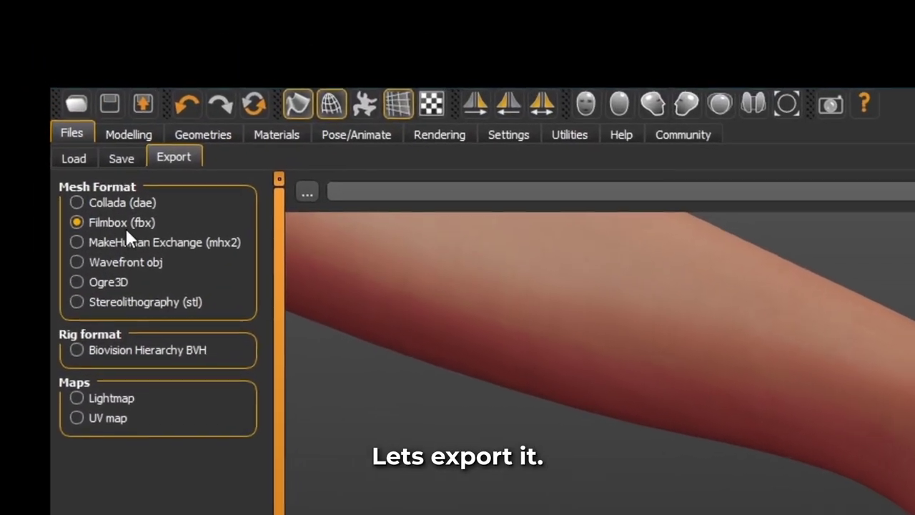
pyautogui.click(146, 105)
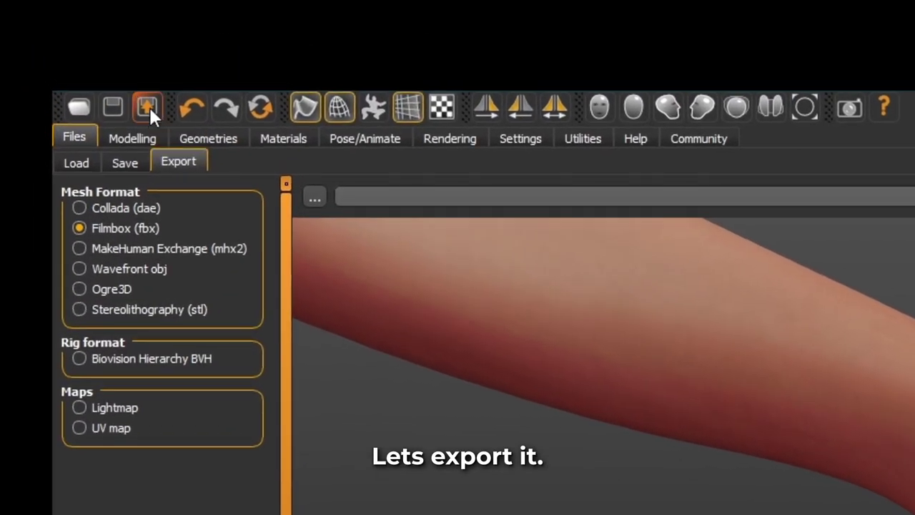
pyautogui.click(290, 181)
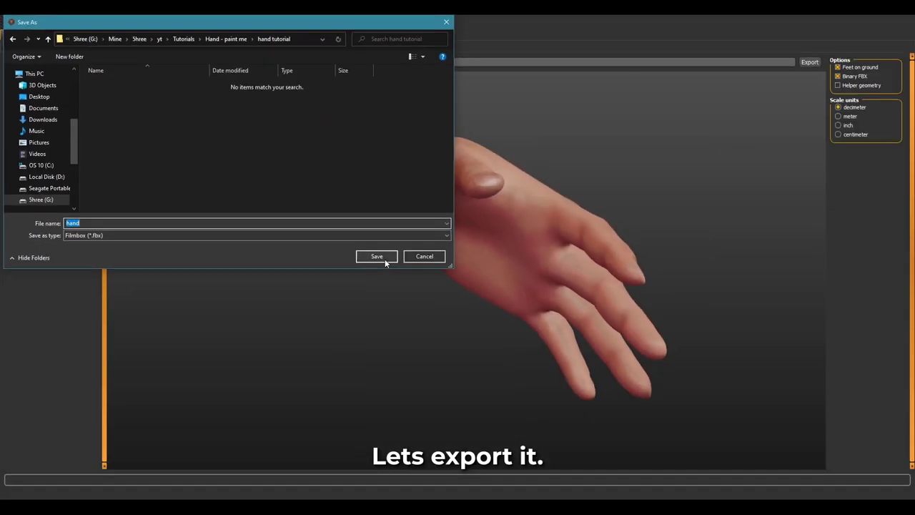
pyautogui.click(376, 256)
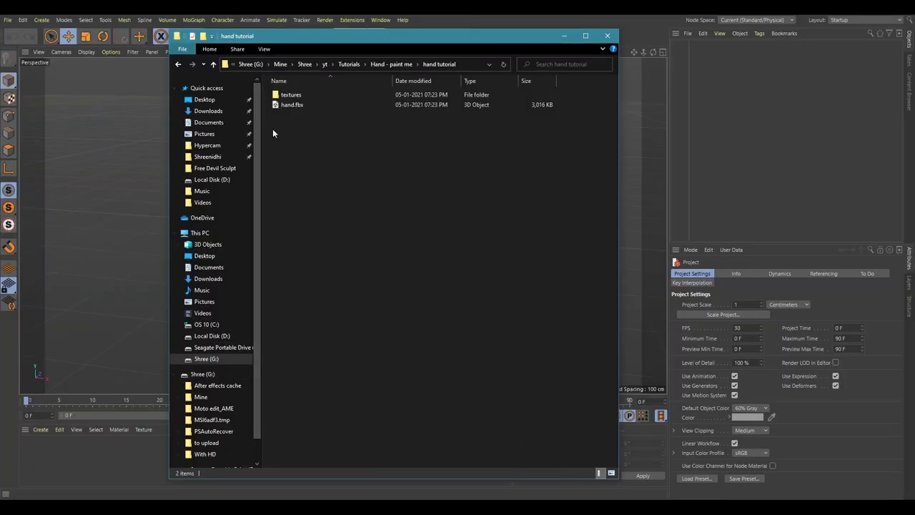
# - Import hand.fbx into the Cinema 4D scene with the default FBX import settings
pyautogui.moveTo(292, 107)
pyautogui.mouseDown()
pyautogui.moveTo(267, 147)
pyautogui.moveTo(156, 217)
pyautogui.mouseUp()
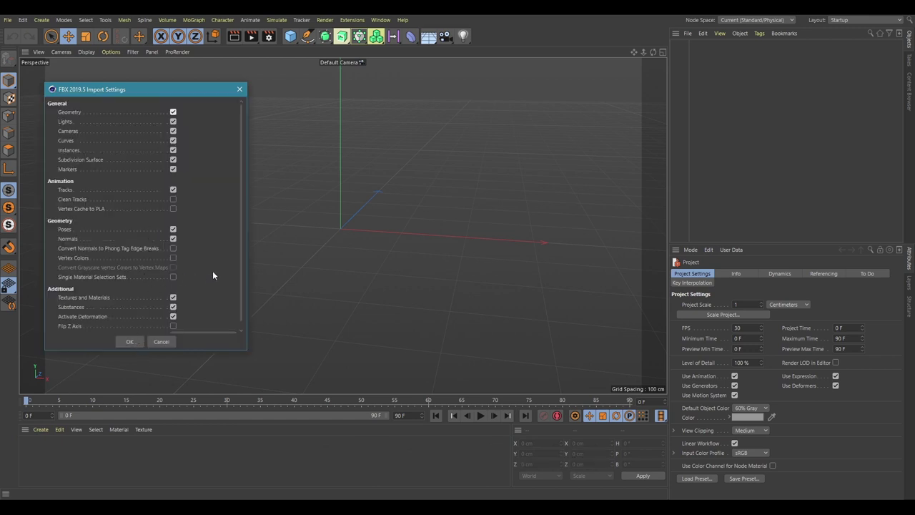
pyautogui.scroll(-1, 213, 274)
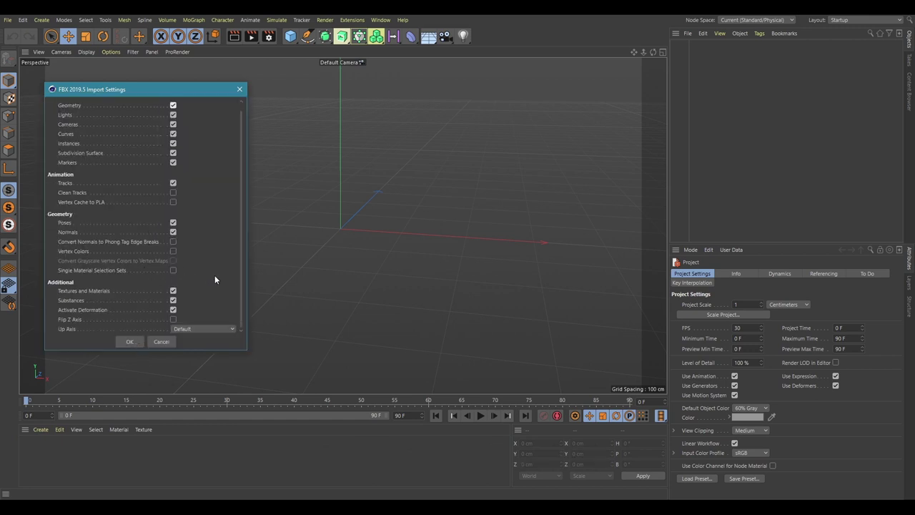
pyautogui.click(123, 343)
pyautogui.scroll(5, 99, 270)
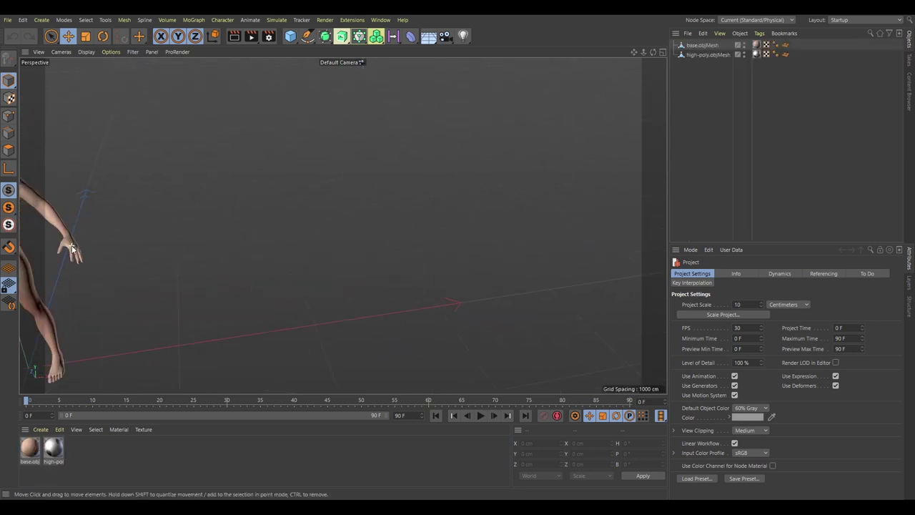
pyautogui.scroll(5, 98, 270)
pyautogui.moveTo(341, 225)
pyautogui.keyDown('alt'); pyautogui.mouseDown()
pyautogui.moveTo(328, 107)
pyautogui.moveTo(259, 261)
pyautogui.moveTo(413, 258)
pyautogui.mouseUp(); pyautogui.keyUp('alt')
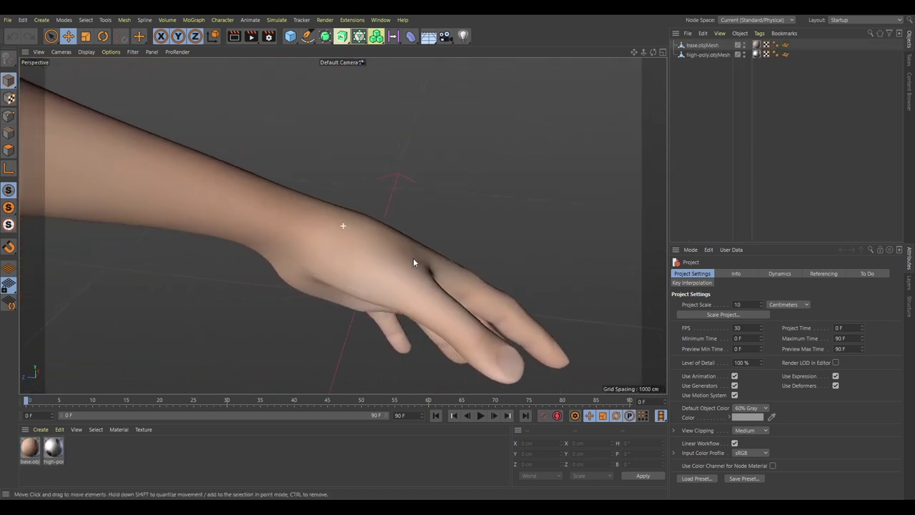
# - Delete all base.objMesh polygons except the forearm and hand by inverting the selection
pyautogui.click(146, 189)
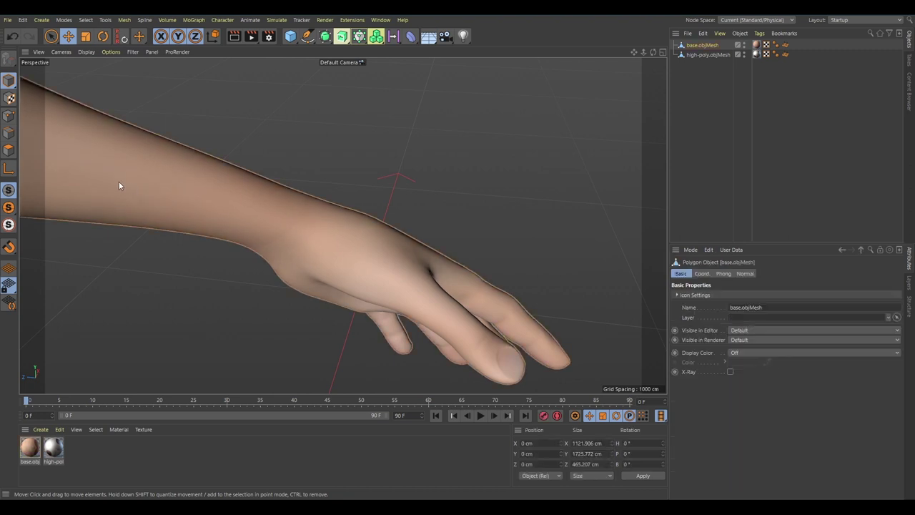
pyautogui.click(12, 152)
pyautogui.keyDown('alt'); pyautogui.moveTo(223, 227); pyautogui.dragTo(388, 260); pyautogui.keyUp('alt')
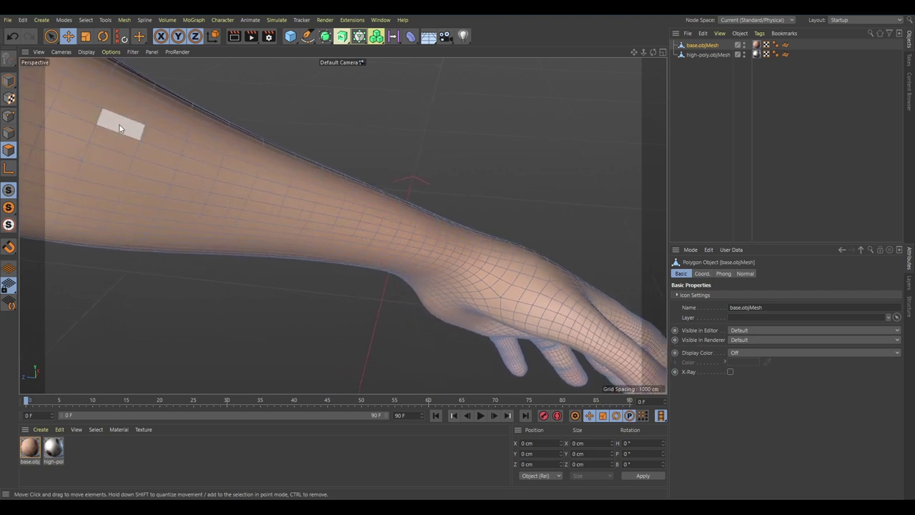
pyautogui.moveTo(120, 129)
pyautogui.keyDown('alt'); pyautogui.mouseDown()
pyautogui.moveTo(31, 60)
pyautogui.moveTo(93, 63)
pyautogui.mouseUp(); pyautogui.keyUp('alt')
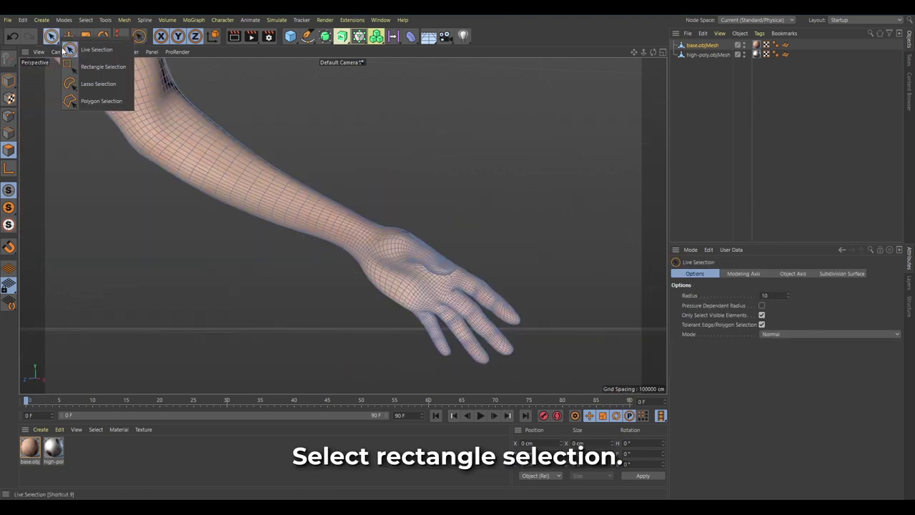
pyautogui.moveTo(598, 132)
pyautogui.mouseDown()
pyautogui.moveTo(182, 394)
pyautogui.moveTo(196, 385)
pyautogui.mouseUp()
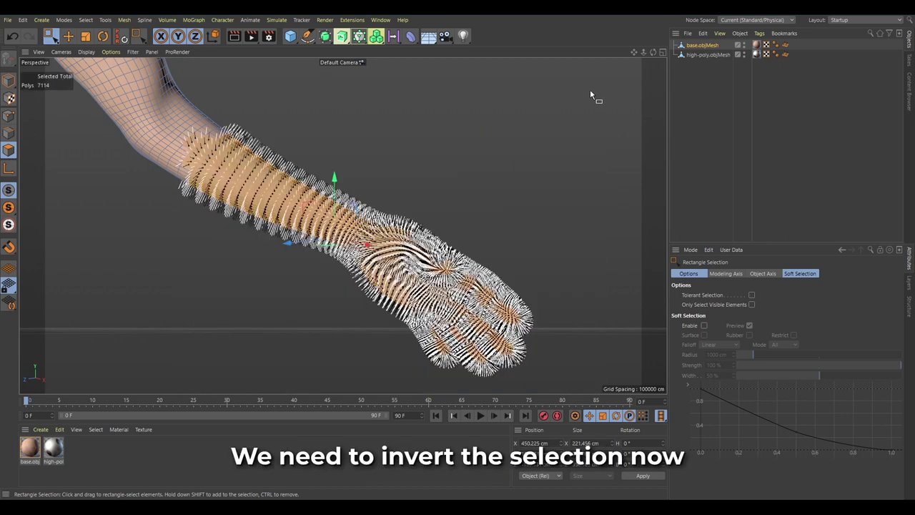
pyautogui.moveTo(617, 73); pyautogui.dragTo(186, 394)
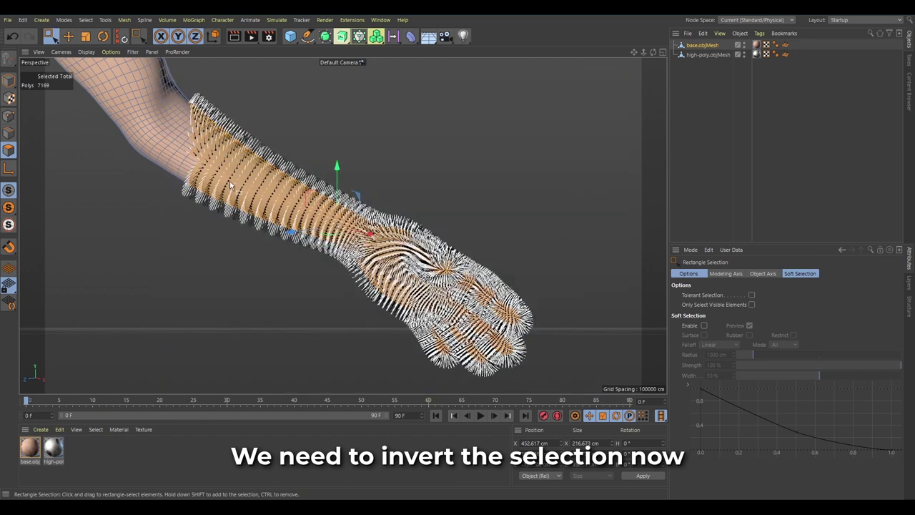
pyautogui.press('u')
pyautogui.press('i')
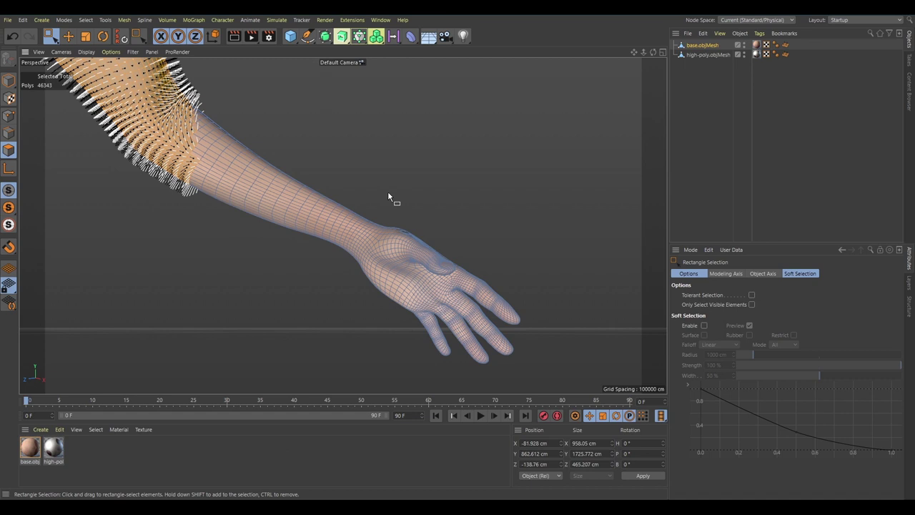
pyautogui.press('Delete')
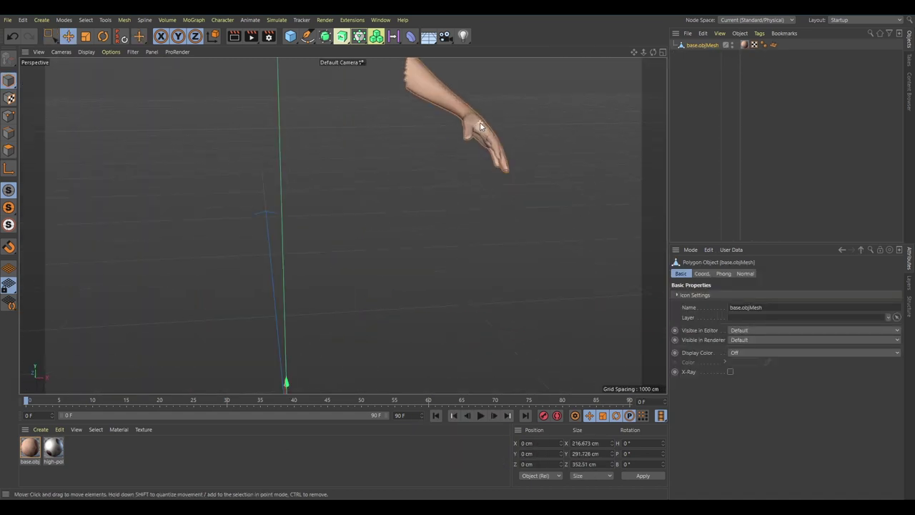
# - Move the arm mesh's pivot onto the hand end using Axis mode
pyautogui.moveTo(488, 128)
pyautogui.keyDown('alt'); pyautogui.mouseDown()
pyautogui.moveTo(347, 201)
pyautogui.moveTo(414, 138)
pyautogui.mouseUp(); pyautogui.keyUp('alt')
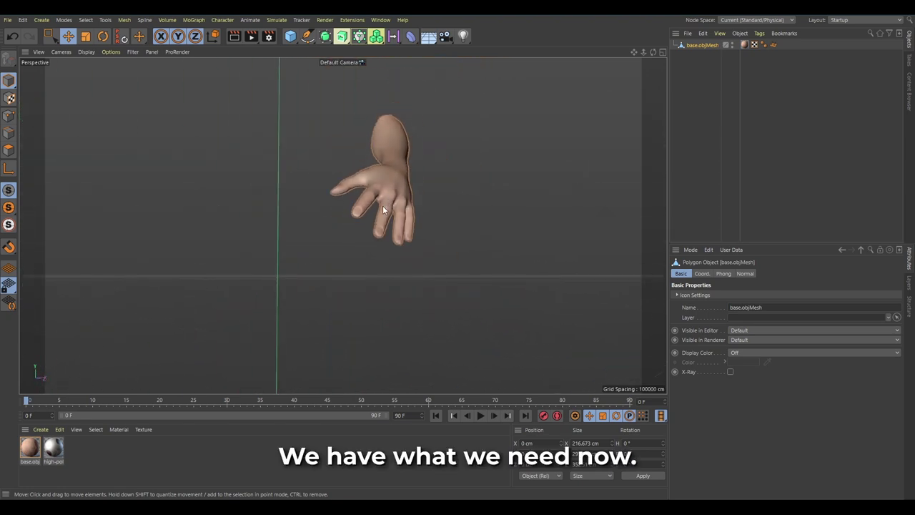
pyautogui.moveTo(382, 207)
pyautogui.keyDown('alt'); pyautogui.mouseDown()
pyautogui.moveTo(272, 261)
pyautogui.moveTo(299, 297)
pyautogui.mouseUp(); pyautogui.keyUp('alt')
pyautogui.click(8, 169)
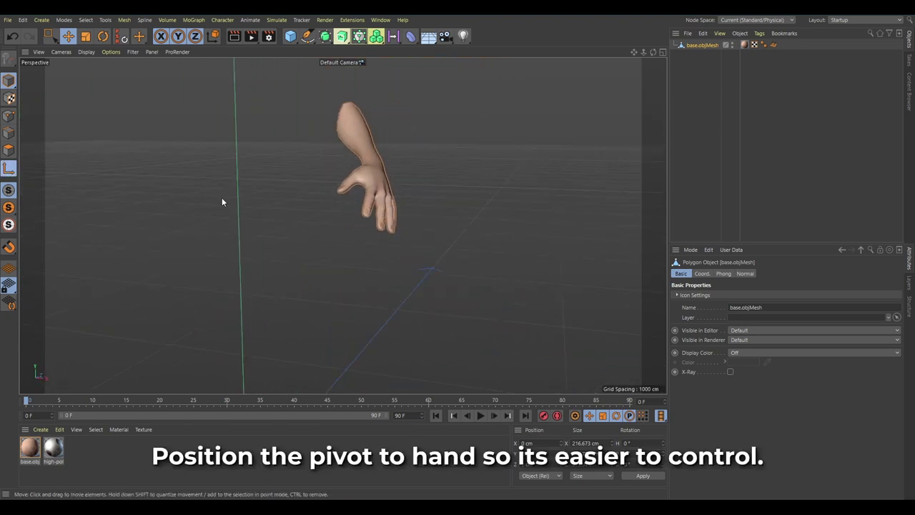
pyautogui.moveTo(222, 198)
pyautogui.keyDown('alt'); pyautogui.mouseDown()
pyautogui.moveTo(305, 279)
pyautogui.moveTo(395, 202)
pyautogui.moveTo(564, 226)
pyautogui.mouseUp(); pyautogui.keyUp('alt')
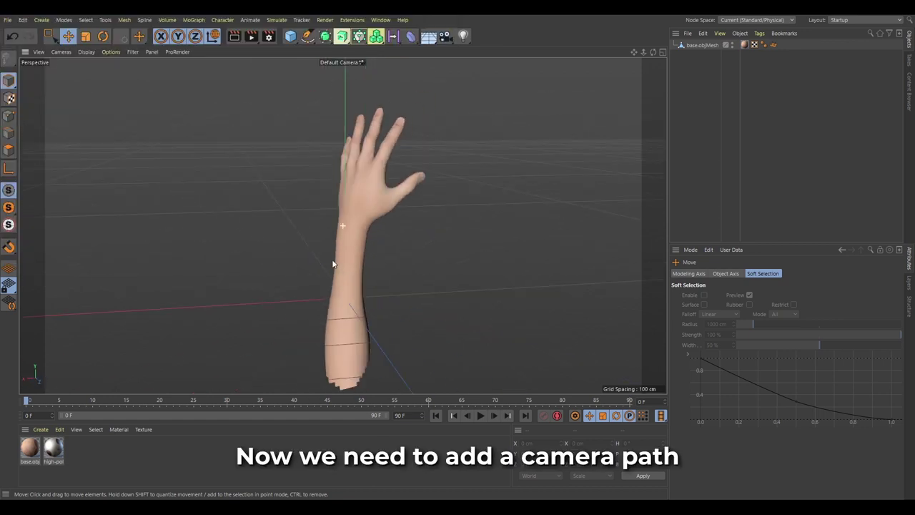
# - Add a Circle spline and scale the hand up to suit the circle's size
pyautogui.click(311, 37)
pyautogui.click(400, 69)
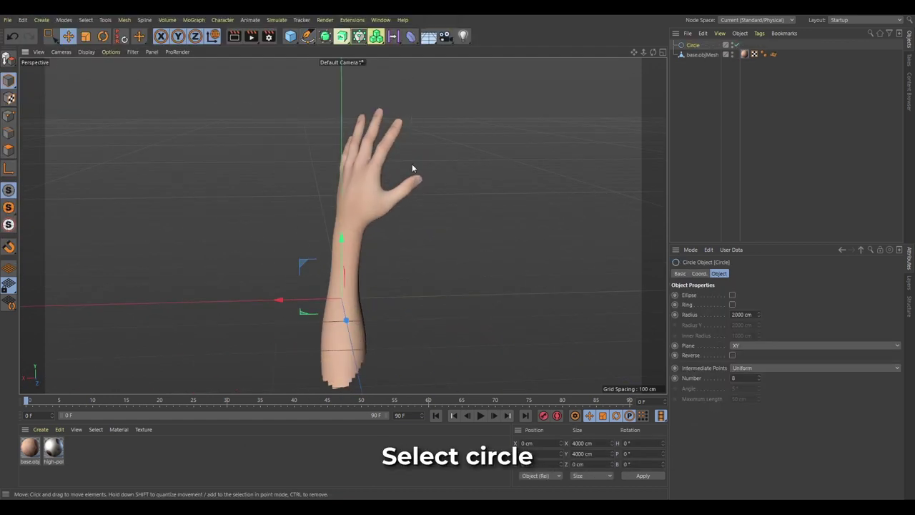
pyautogui.press('h')
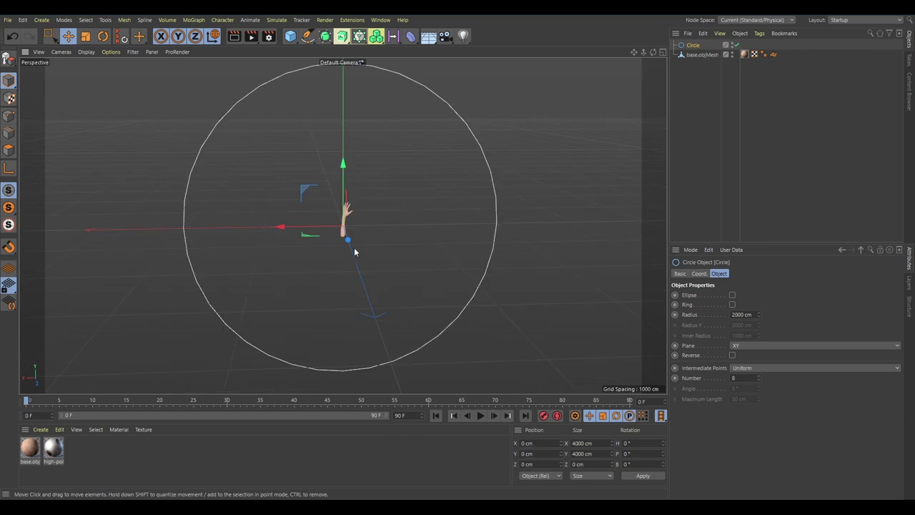
pyautogui.click(351, 212)
pyautogui.keyDown('alt'); pyautogui.moveTo(351, 212); pyautogui.dragTo(387, 215, button='middle'); pyautogui.keyUp('alt')
pyautogui.scroll(-3, 387, 214)
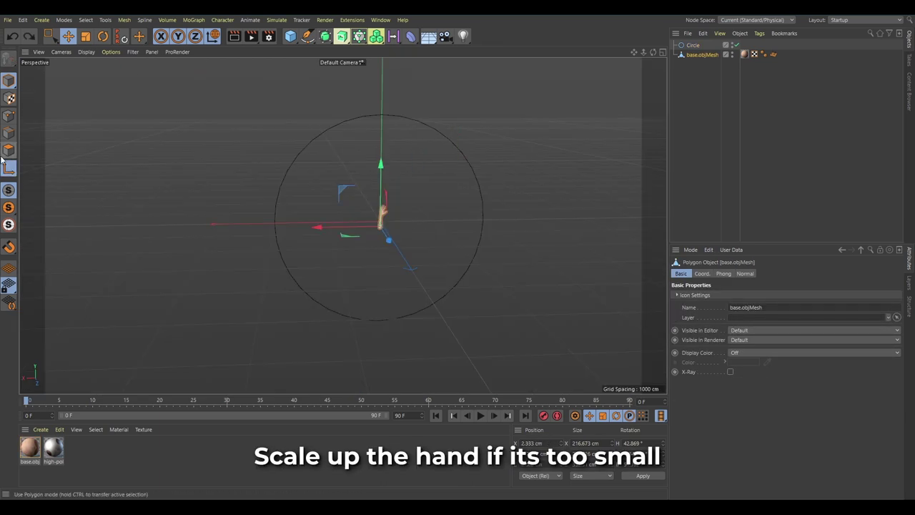
pyautogui.press('t')
pyautogui.moveTo(434, 189); pyautogui.dragTo(544, 257)
pyautogui.moveTo(392, 229); pyautogui.dragTo(387, 228)
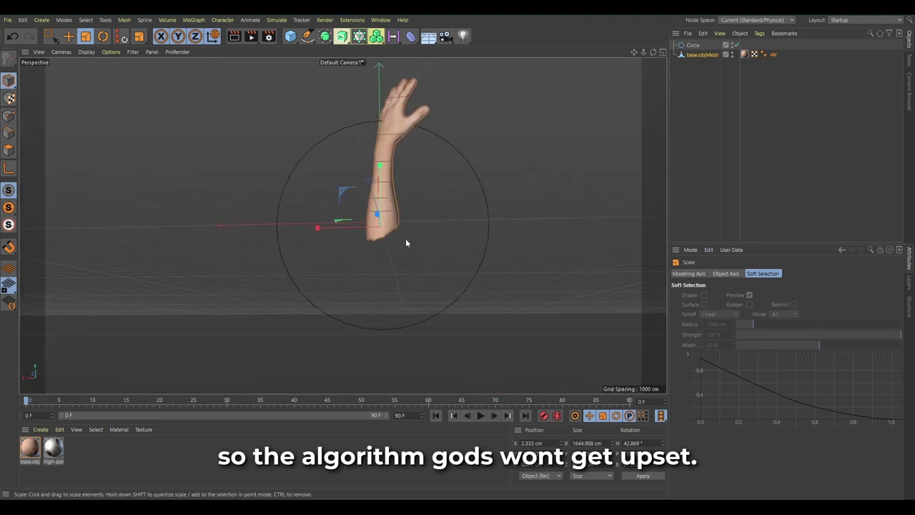
pyautogui.moveTo(406, 238)
pyautogui.keyDown('alt'); pyautogui.mouseDown()
pyautogui.moveTo(377, 317)
pyautogui.moveTo(394, 308)
pyautogui.moveTo(404, 328)
pyautogui.moveTo(458, 307)
pyautogui.mouseUp(); pyautogui.keyUp('alt')
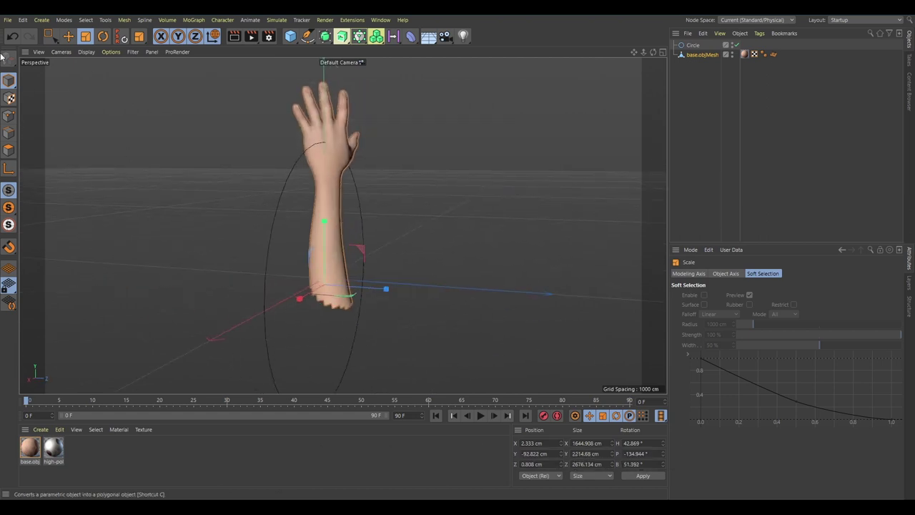
# - Rotate the circle about 90° so it lies flat around the arm
pyautogui.click(274, 216)
pyautogui.press('r')
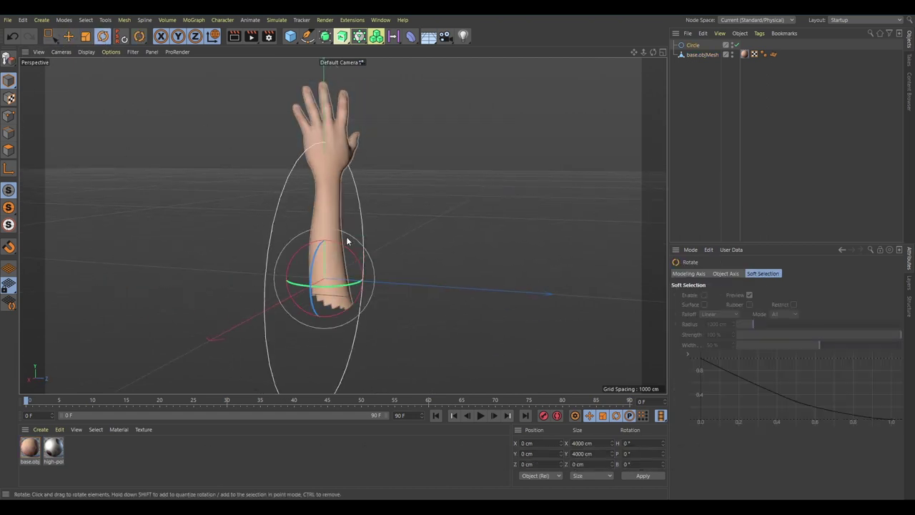
pyautogui.keyDown('shift'); pyautogui.moveTo(359, 263); pyautogui.dragTo(288, 220); pyautogui.keyUp('shift')
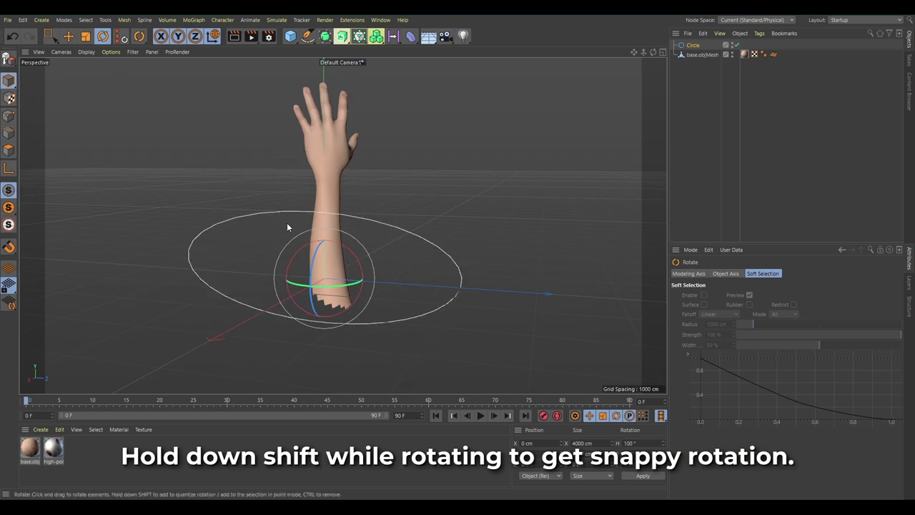
pyautogui.hotkey('ctrl', 'z')
pyautogui.middleClick(355, 277)
pyautogui.middleClick(258, 169)
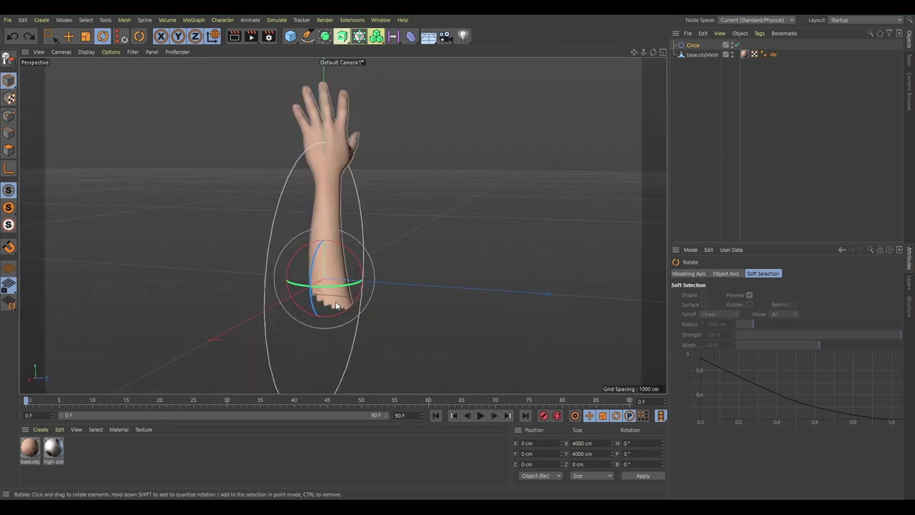
pyautogui.keyDown('alt'); pyautogui.moveTo(335, 301); pyautogui.dragTo(288, 297); pyautogui.keyUp('alt')
pyautogui.moveTo(352, 270)
pyautogui.keyDown('shift'); pyautogui.mouseDown()
pyautogui.moveTo(345, 157)
pyautogui.moveTo(347, 169)
pyautogui.mouseUp(); pyautogui.keyUp('shift')
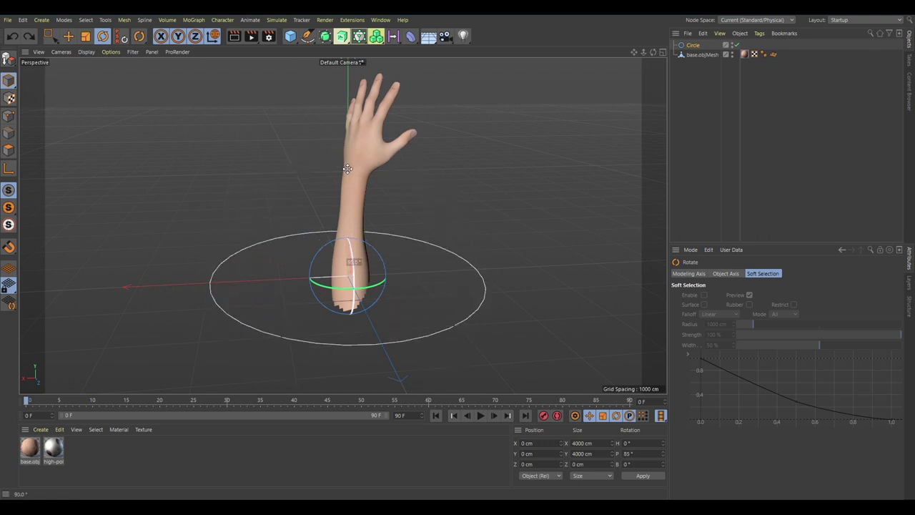
pyautogui.click(444, 170)
pyautogui.keyDown('alt'); pyautogui.moveTo(445, 169); pyautogui.dragTo(378, 236); pyautogui.keyUp('alt')
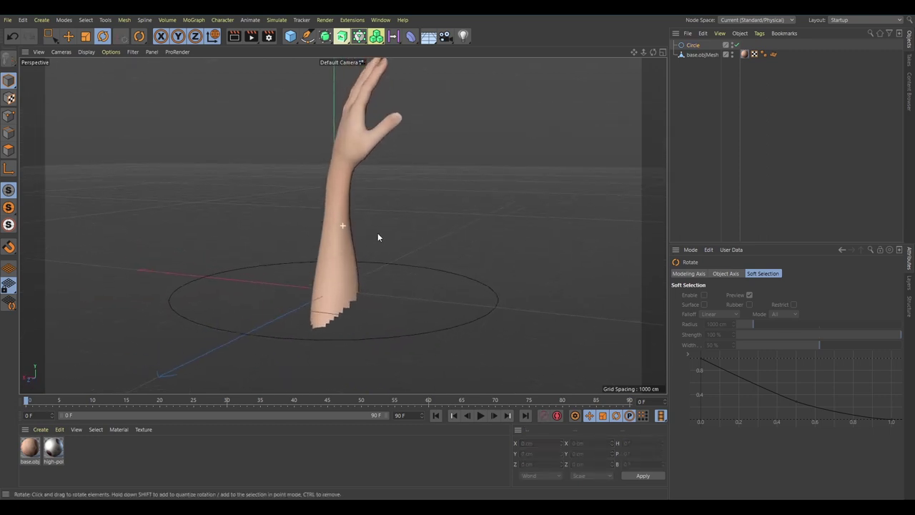
pyautogui.click(344, 165)
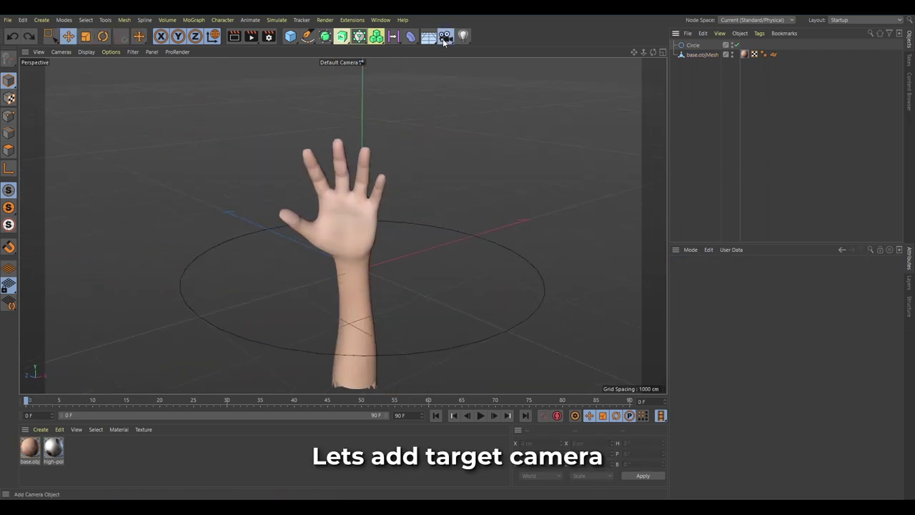
# - Add a Target Camera, with its Camera.Target.1 object, to the scene
pyautogui.click(444, 42)
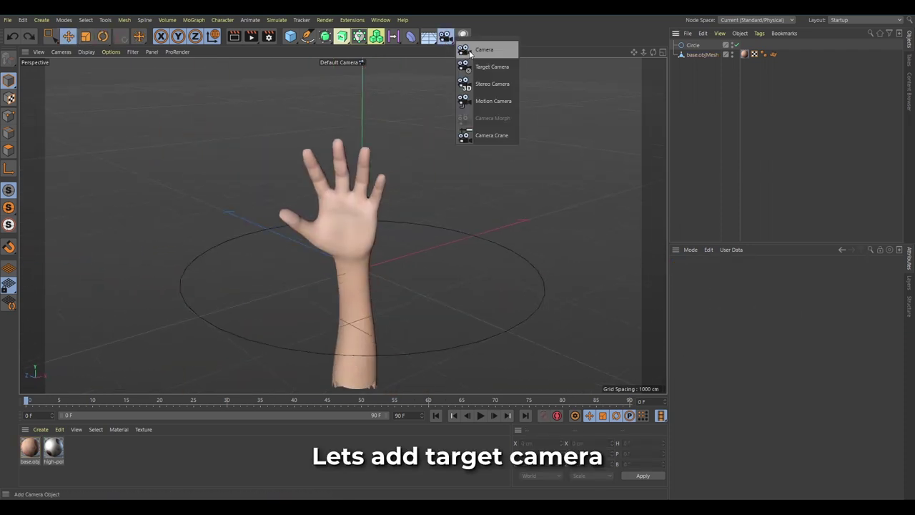
pyautogui.click(479, 65)
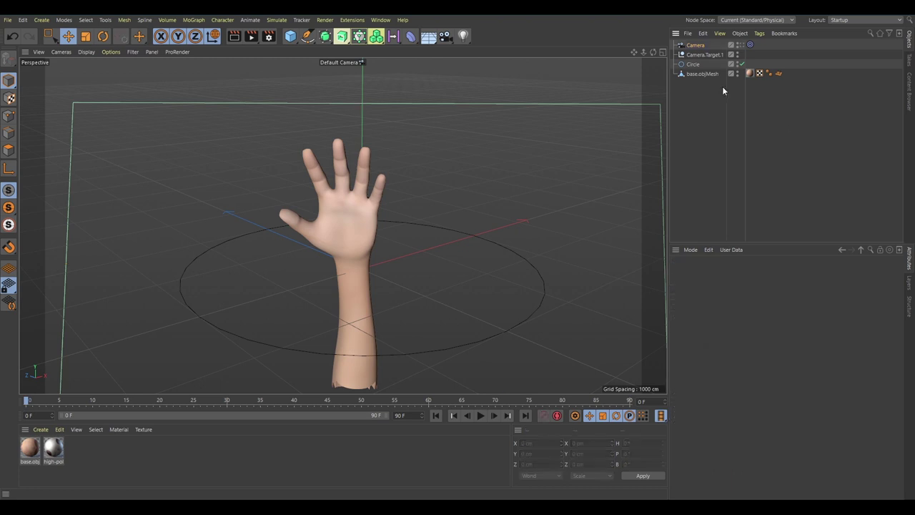
pyautogui.rightClick(702, 47)
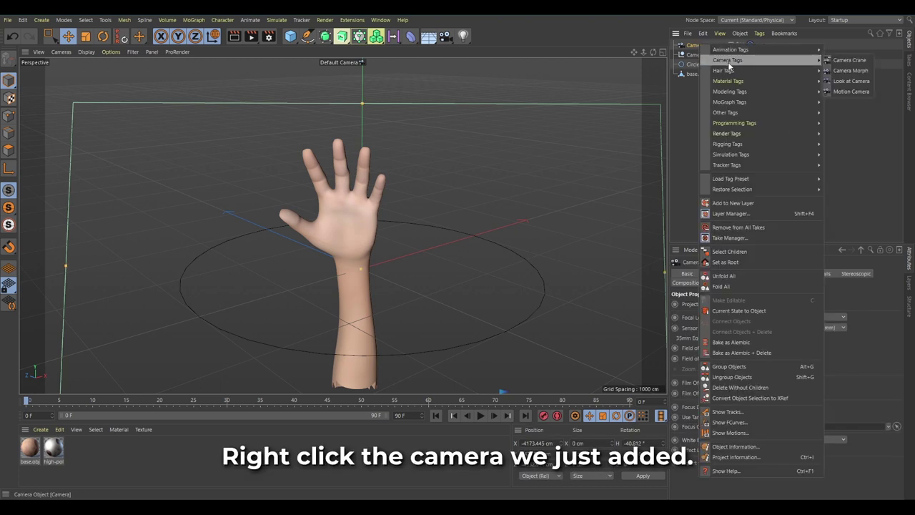
pyautogui.moveTo(731, 49)
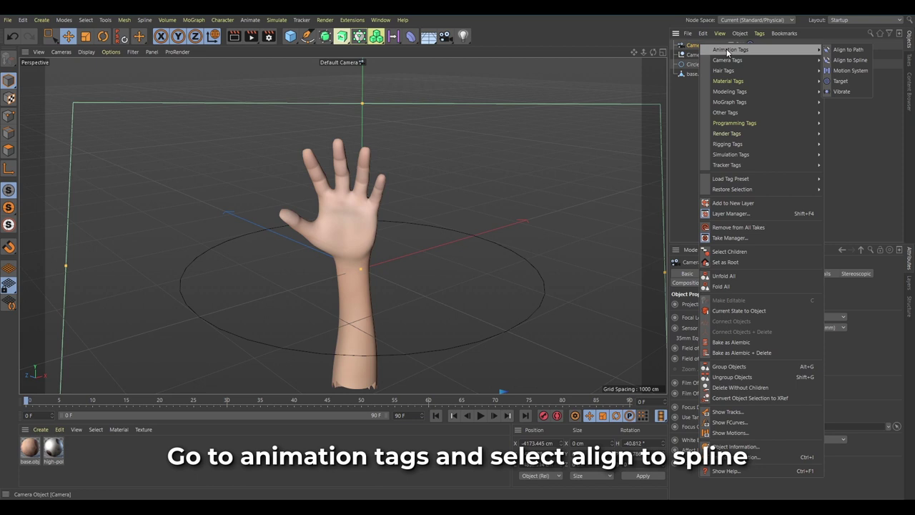
# - Give the camera an Align to Spline tag with Circle as its spline path
pyautogui.click(849, 61)
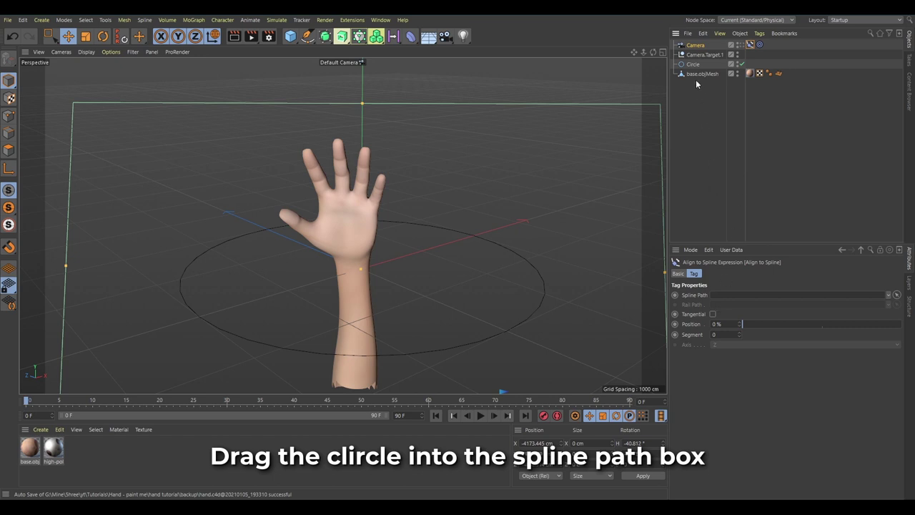
pyautogui.moveTo(762, 308); pyautogui.dragTo(763, 297)
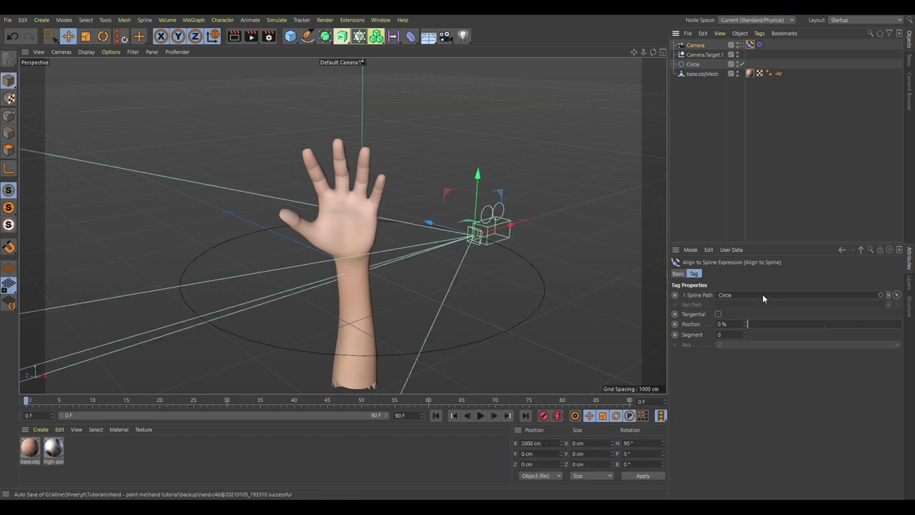
pyautogui.click(704, 46)
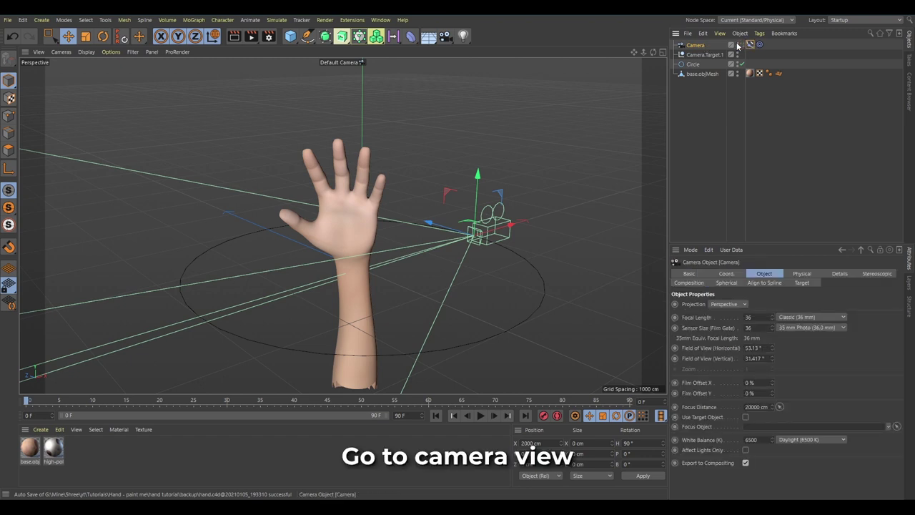
# - View the hand through the new camera
pyautogui.click(737, 44)
pyautogui.click(738, 45)
pyautogui.click(743, 45)
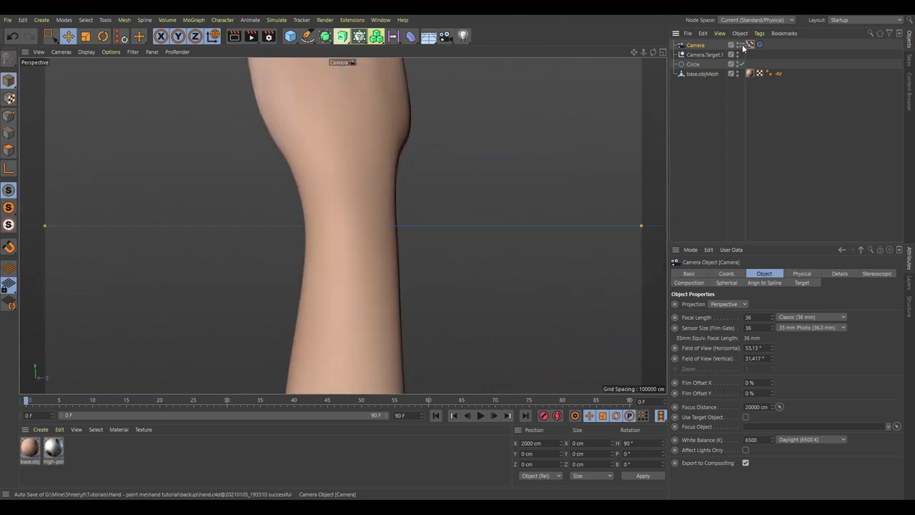
pyautogui.click(364, 184)
pyautogui.middleClick(188, 325)
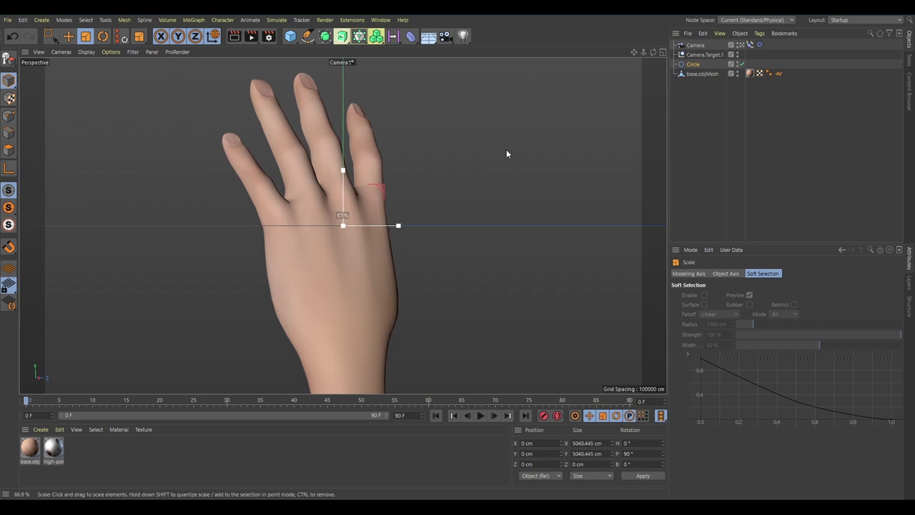
# - Slide the camera partway along the circle and delete the base.obj material
pyautogui.click(750, 44)
pyautogui.moveTo(762, 323); pyautogui.dragTo(795, 284)
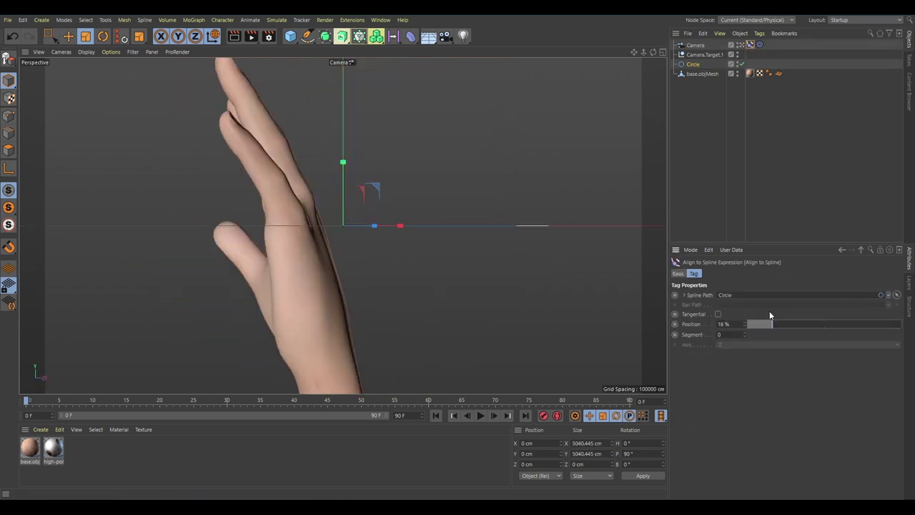
pyautogui.click(37, 446)
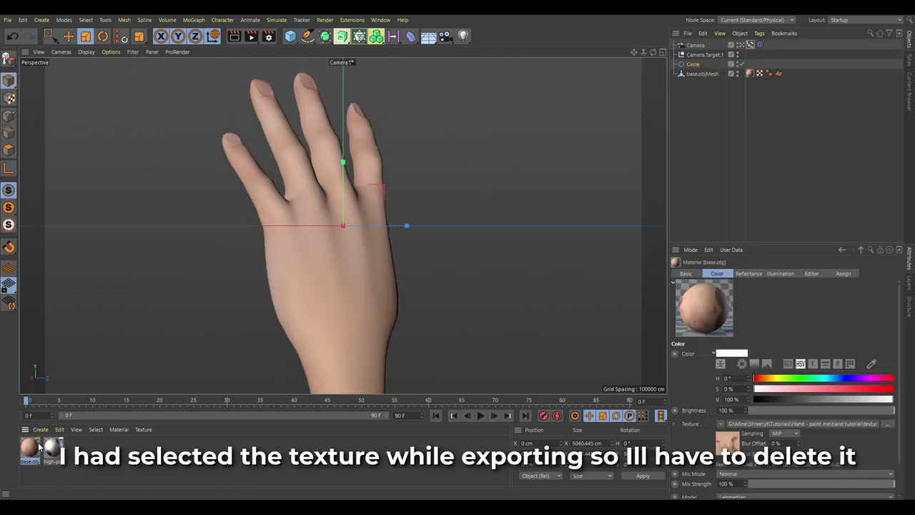
pyautogui.press('Delete')
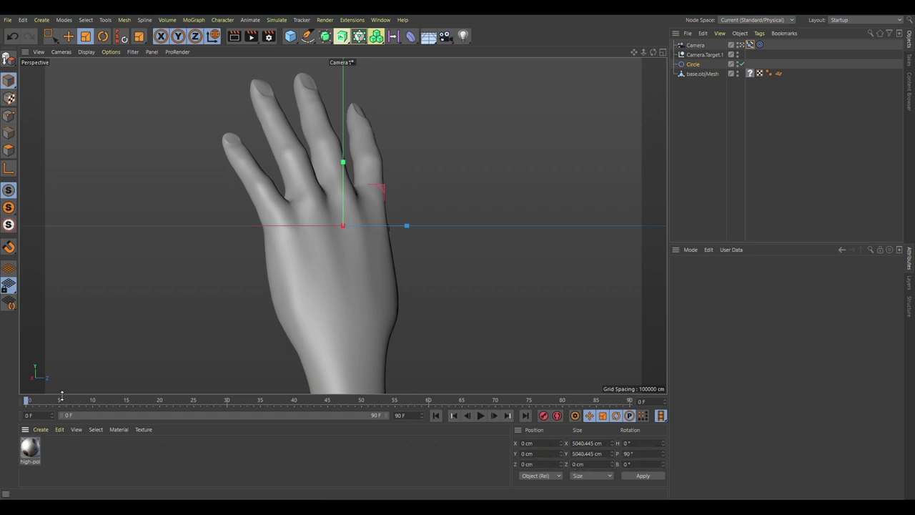
# - Keyframe the tag's Position at 100% on frame 0 and 0% at frame 150, then play the orbit
pyautogui.click(697, 45)
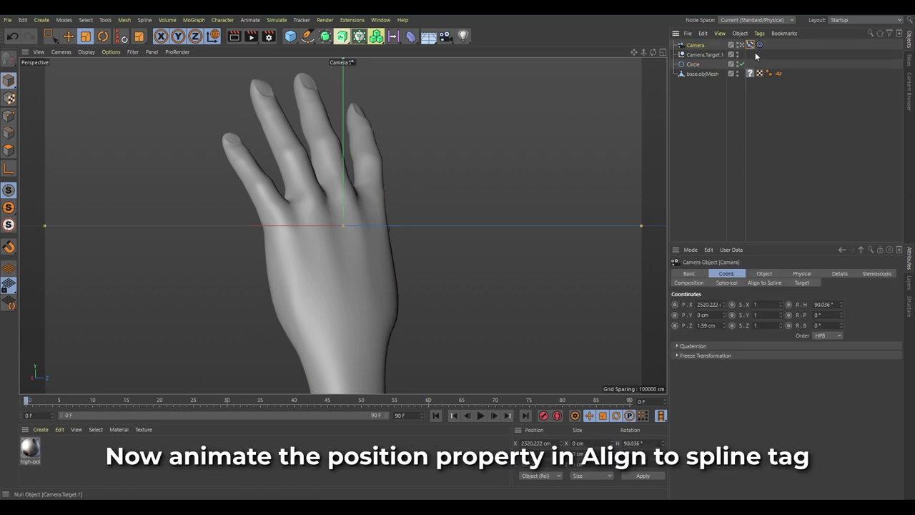
pyautogui.click(749, 45)
pyautogui.keyDown('ctrl'); pyautogui.click(675, 324); pyautogui.keyUp('ctrl')
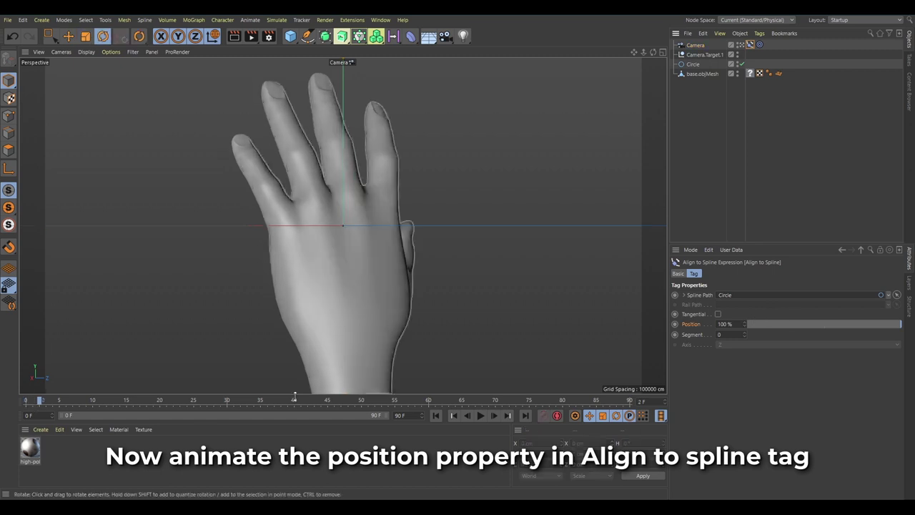
pyautogui.click(41, 401)
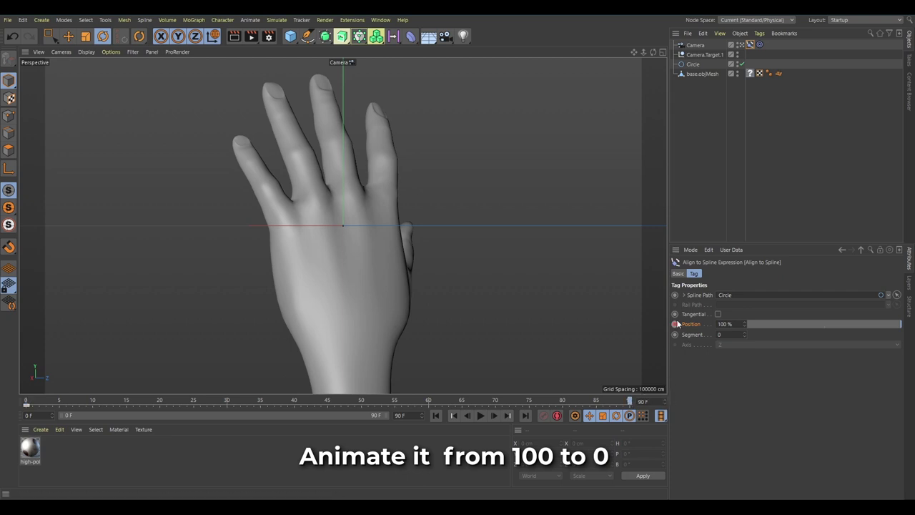
pyautogui.moveTo(744, 323); pyautogui.dragTo(667, 331)
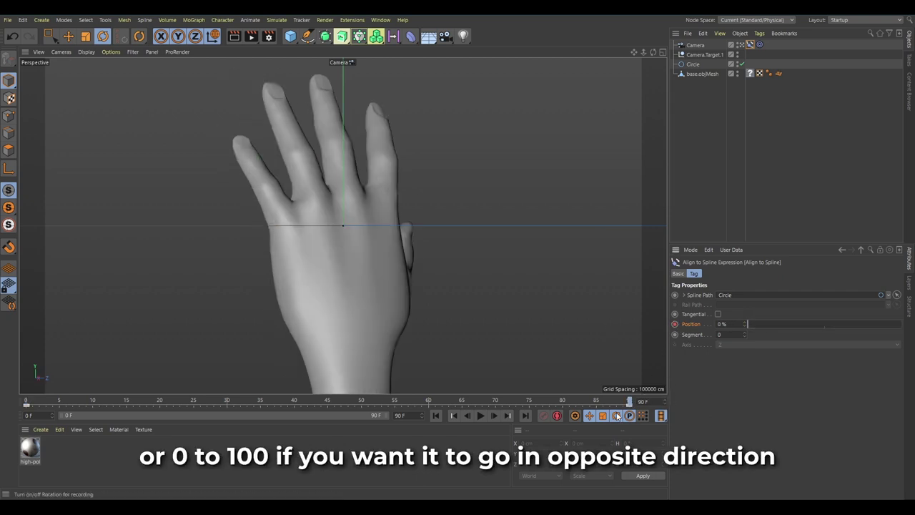
pyautogui.moveTo(619, 402)
pyautogui.mouseDown()
pyautogui.moveTo(512, 404)
pyautogui.moveTo(1, 349)
pyautogui.mouseUp()
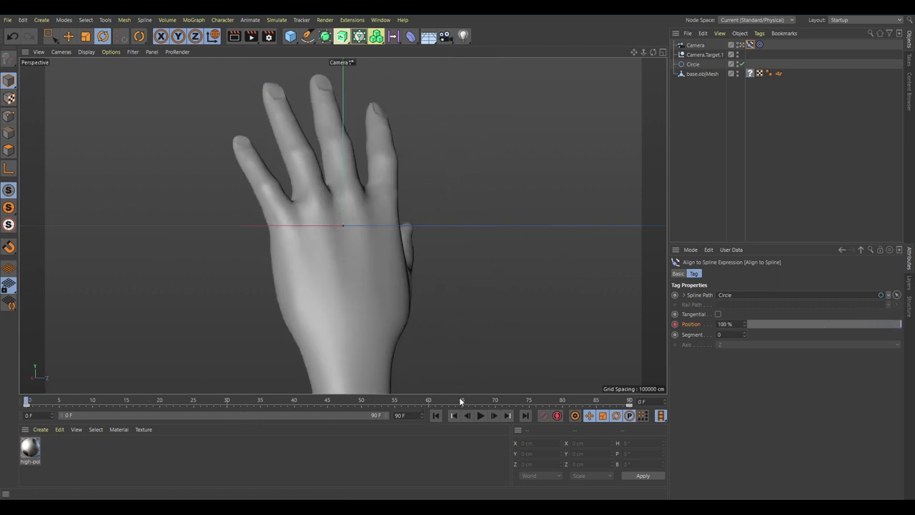
pyautogui.click(481, 413)
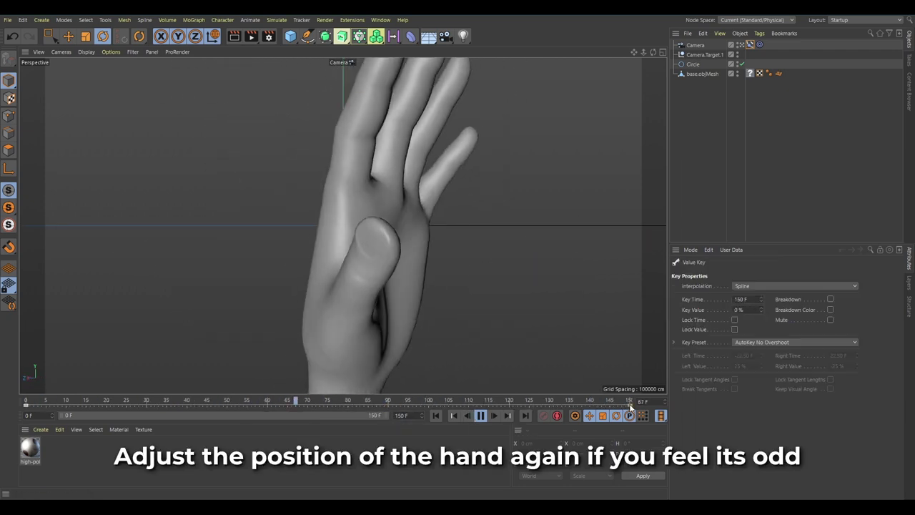
# - Select base.objMesh and scrub the timeline to check the hand's framing in the camera orbit
pyautogui.click(695, 44)
pyautogui.click(699, 74)
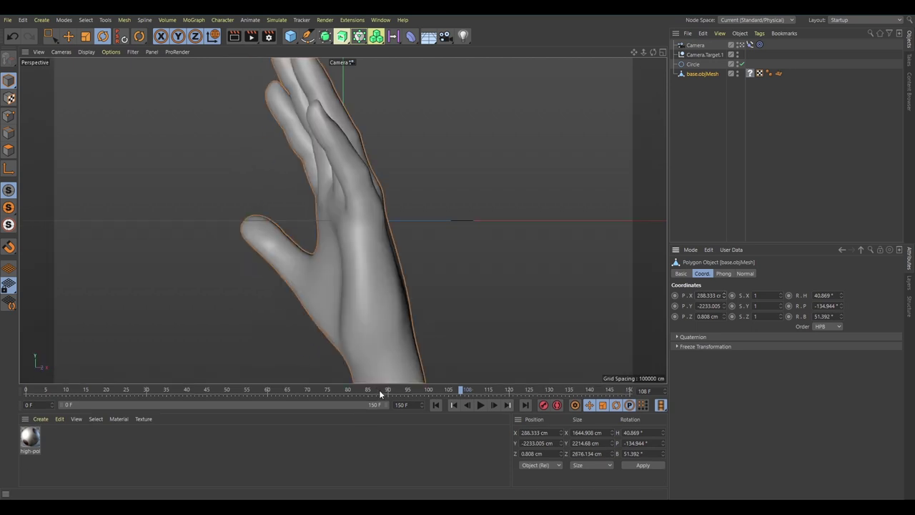
pyautogui.moveTo(417, 394)
pyautogui.mouseDown()
pyautogui.moveTo(137, 392)
pyautogui.moveTo(89, 371)
pyautogui.moveTo(504, 366)
pyautogui.moveTo(641, 348)
pyautogui.moveTo(0, 366)
pyautogui.mouseUp()
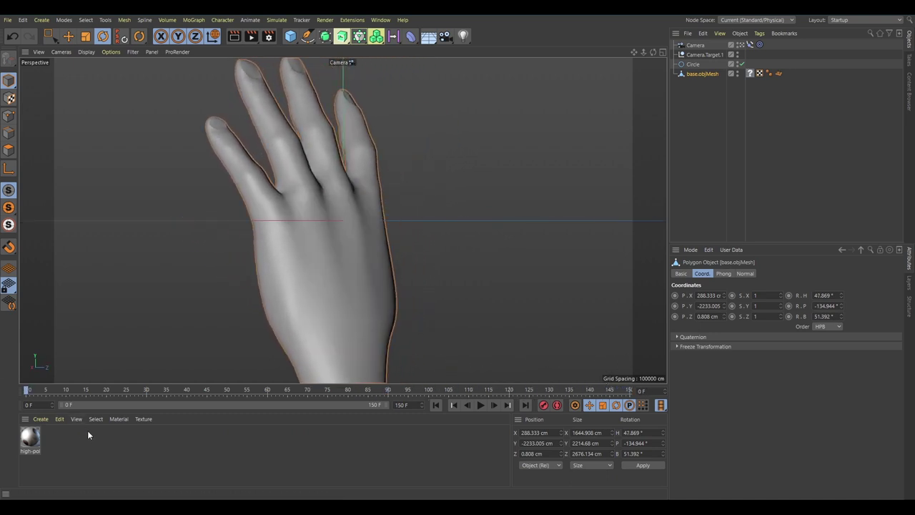
# - Delete the leftover material from the Material Manager
pyautogui.click(244, 463)
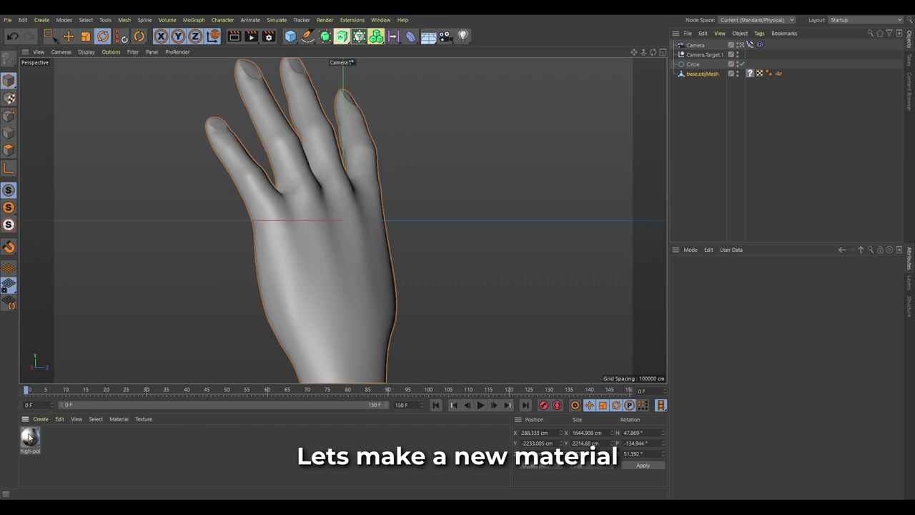
pyautogui.click(30, 437)
pyautogui.press('Delete')
# - Create a new default material, Mat, apply it to the hand, and remove the extra material tag
pyautogui.click(42, 420)
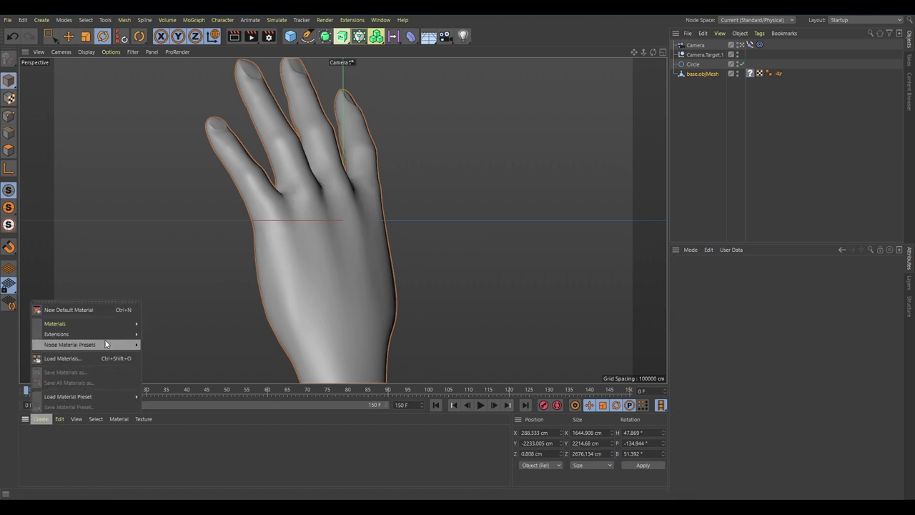
pyautogui.click(111, 310)
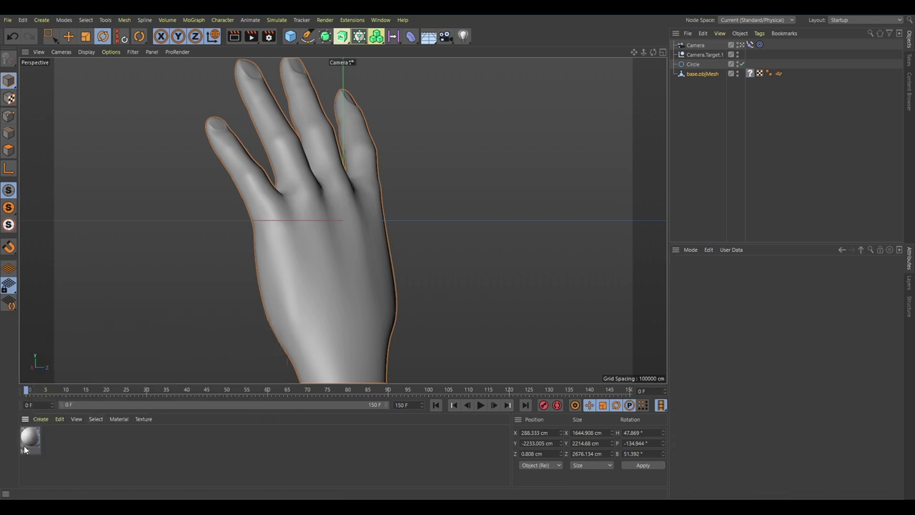
pyautogui.moveTo(91, 408); pyautogui.dragTo(286, 285)
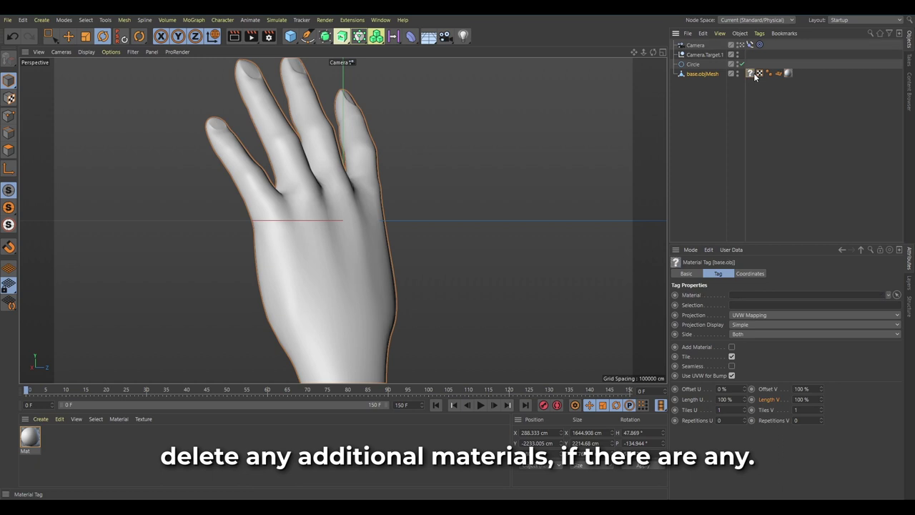
pyautogui.press('Delete')
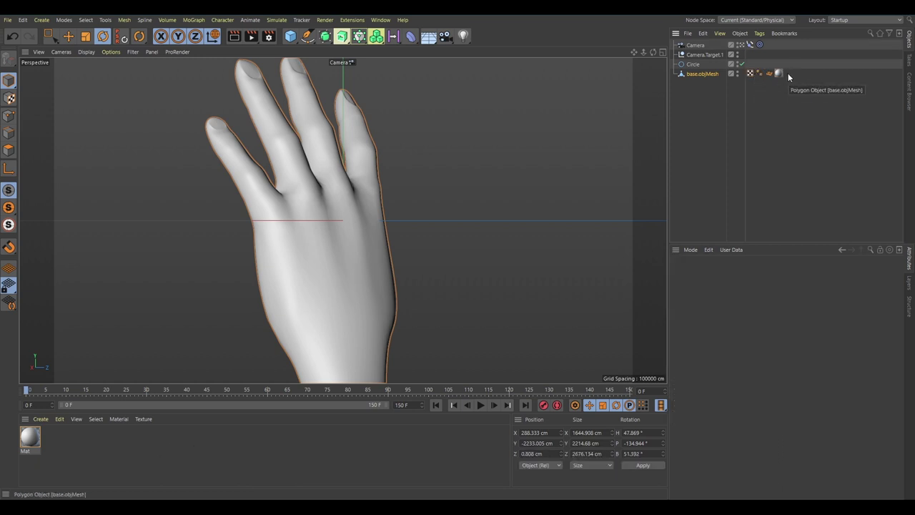
pyautogui.click(778, 73)
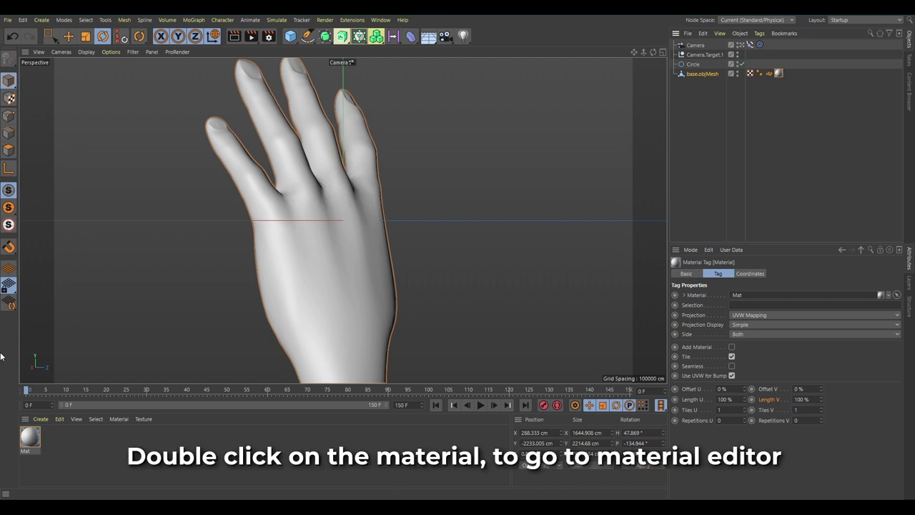
# - Load the paint JPG as Mat's Color texture and copy it into the project folder
pyautogui.doubleClick(31, 441)
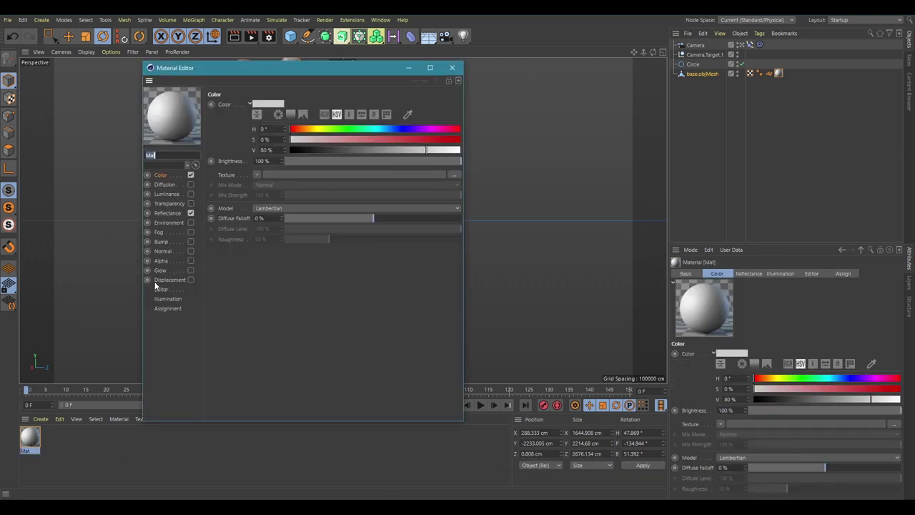
pyautogui.moveTo(268, 71); pyautogui.dragTo(563, 126)
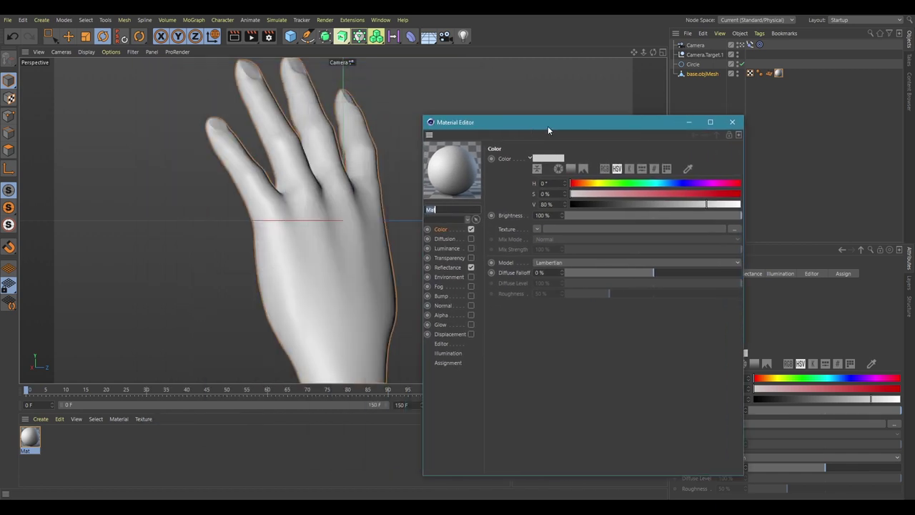
pyautogui.click(749, 230)
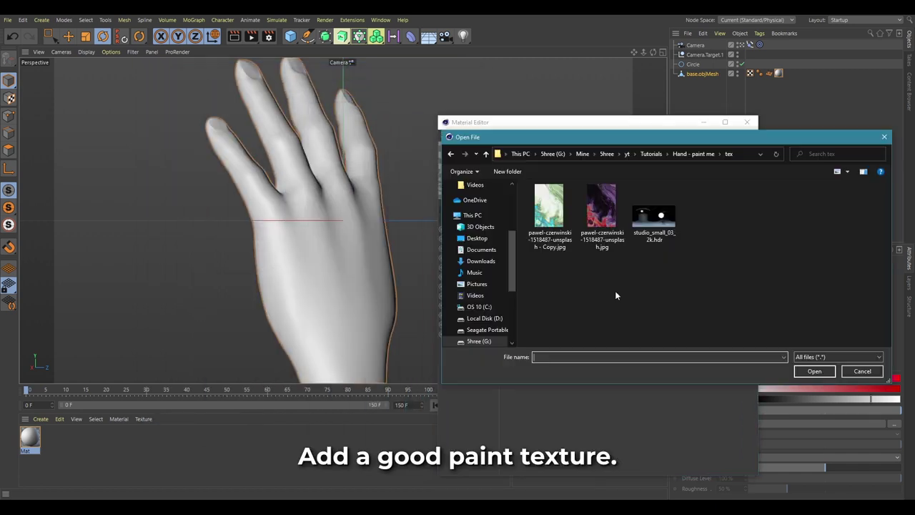
pyautogui.doubleClick(605, 218)
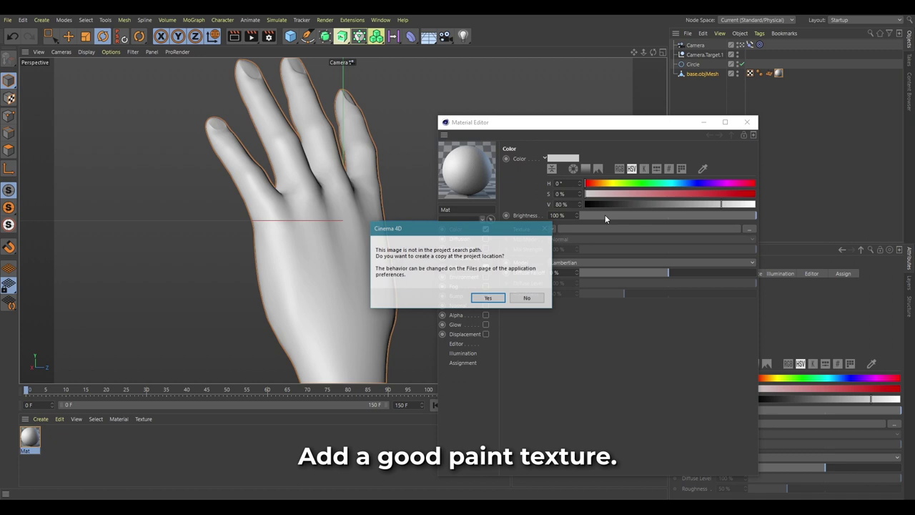
pyautogui.click(489, 298)
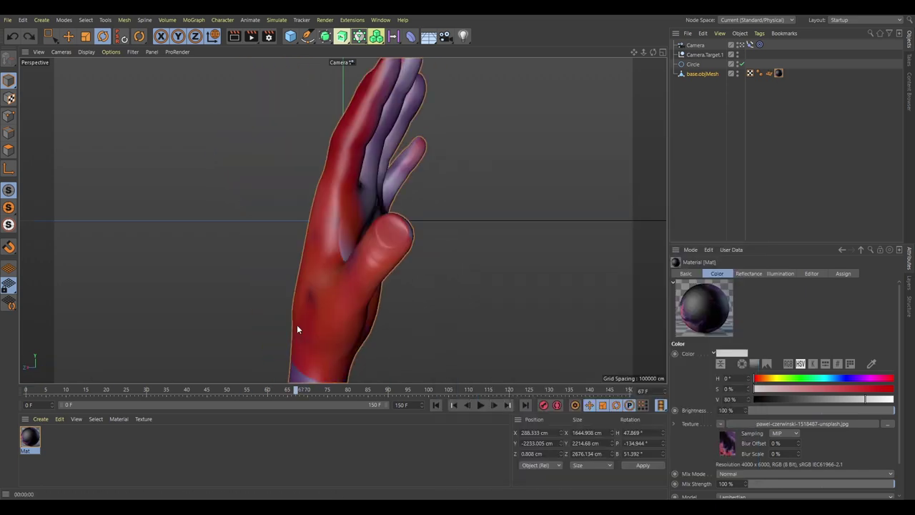
# - Experiment with the texture's Length U, a 50% Length V, and U tiling, undoing the tiling change
pyautogui.click(779, 73)
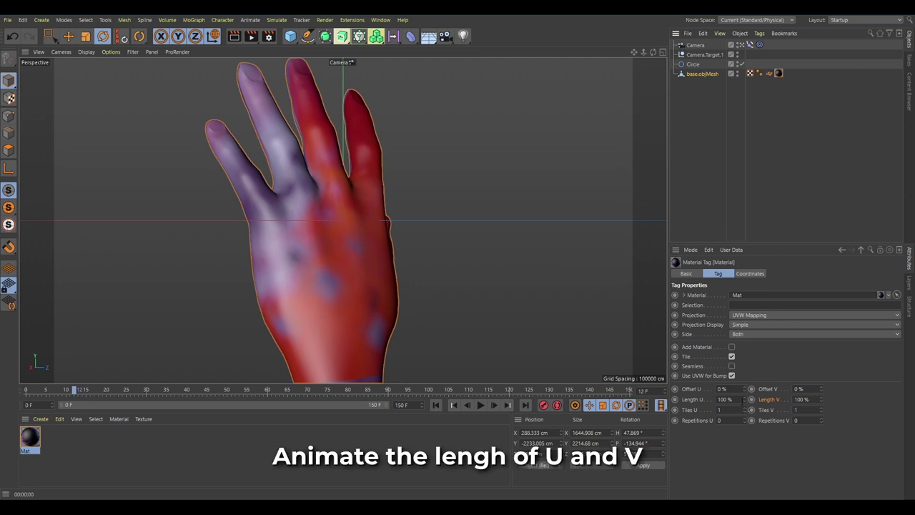
pyautogui.moveTo(744, 399); pyautogui.dragTo(744, 472)
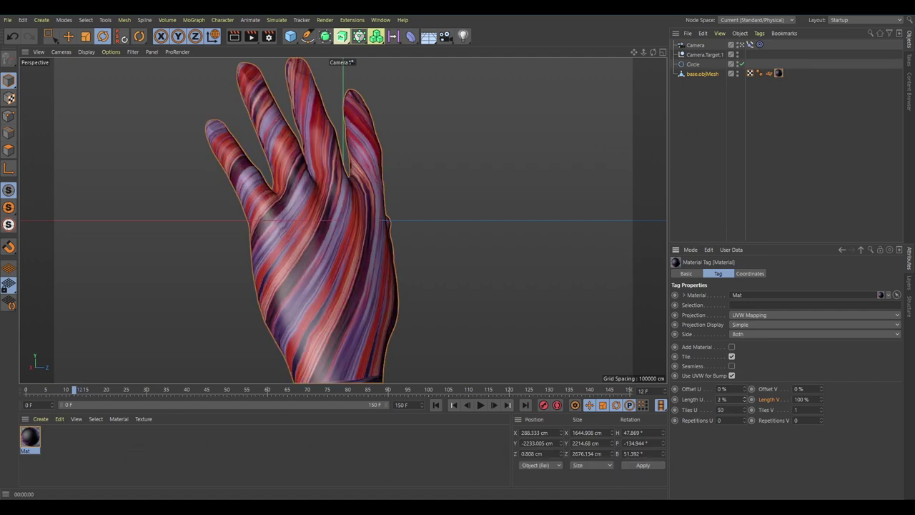
pyautogui.moveTo(744, 399); pyautogui.dragTo(744, 391)
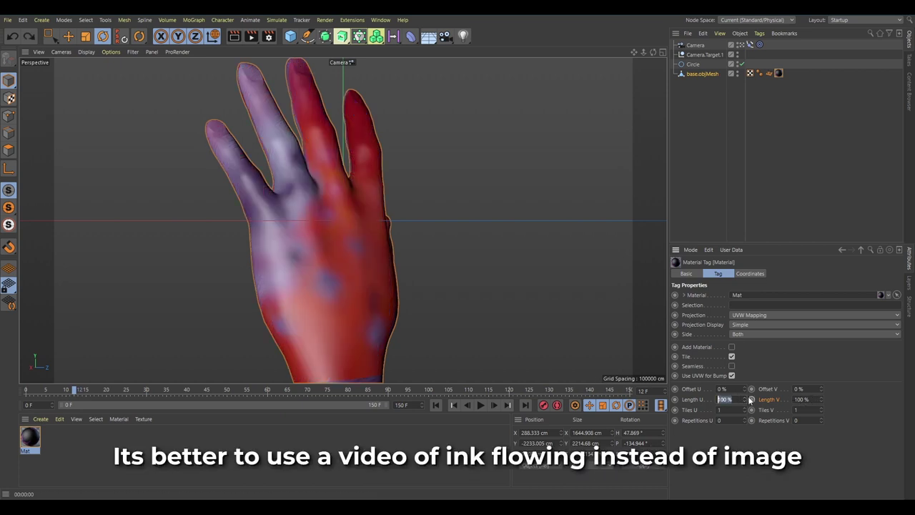
pyautogui.press('Tab')
pyautogui.write('50')
pyautogui.press('Return')
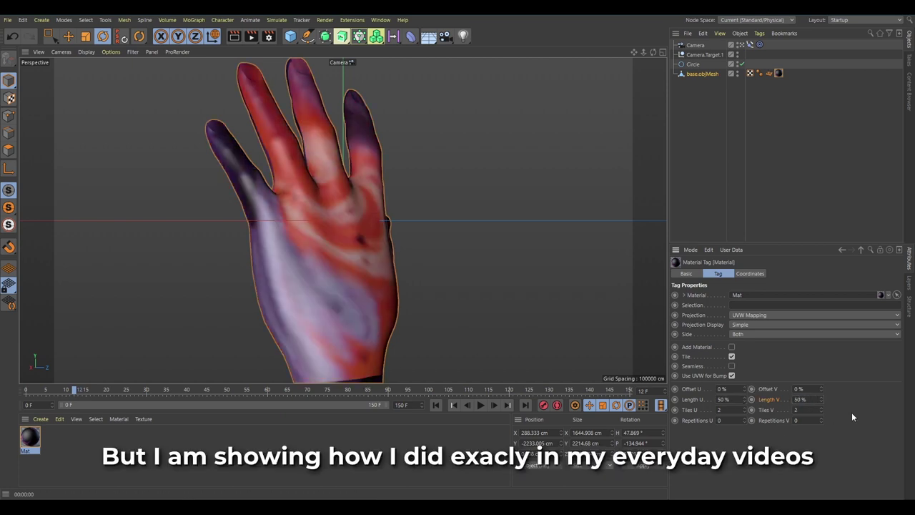
pyautogui.moveTo(745, 409); pyautogui.dragTo(736, 421)
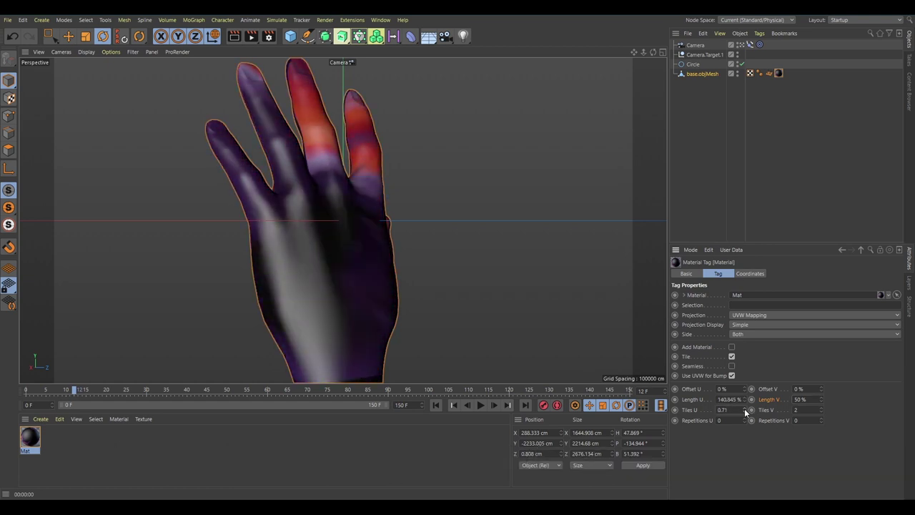
pyautogui.hotkey('ctrl', 'z')
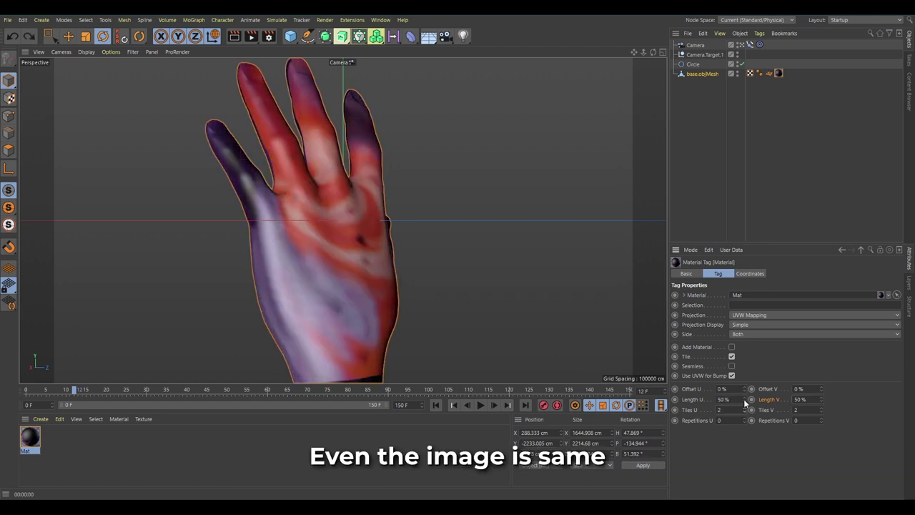
# - Set the texture's Length U and Length V to 30%, after first trying 2%
pyautogui.press('Tab')
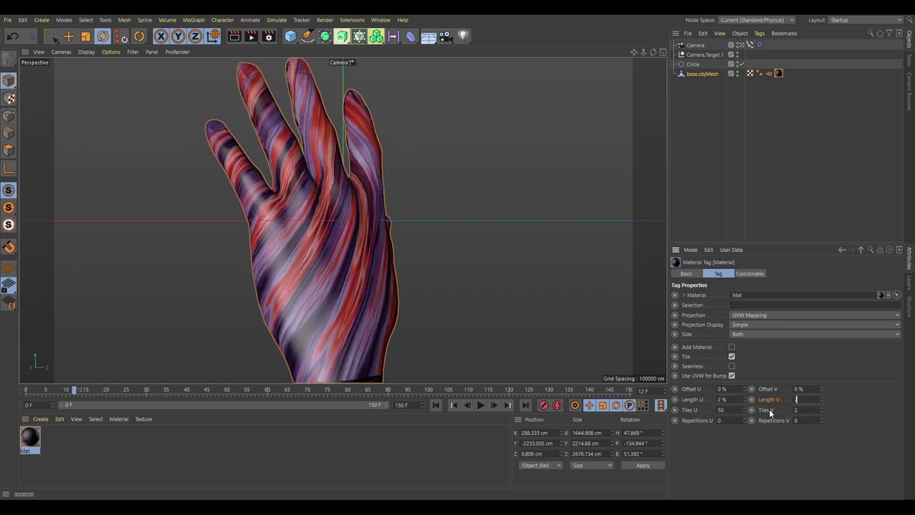
pyautogui.write('2')
pyautogui.press('Return')
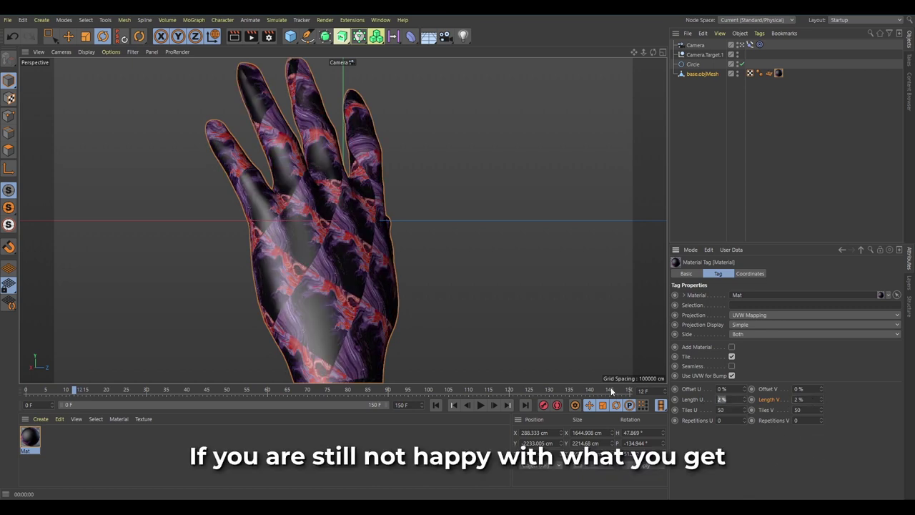
pyautogui.write('30')
pyautogui.press('Tab')
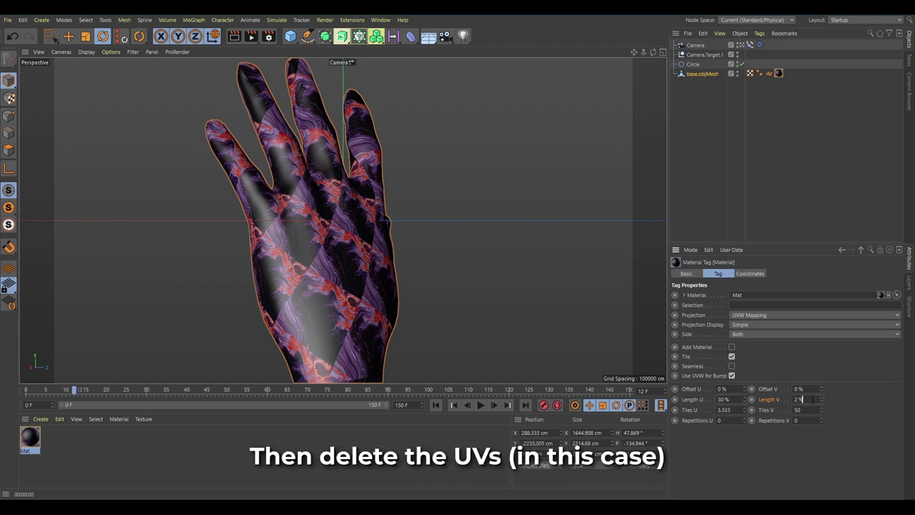
pyautogui.write('30')
pyautogui.press('Return')
pyautogui.click(766, 91)
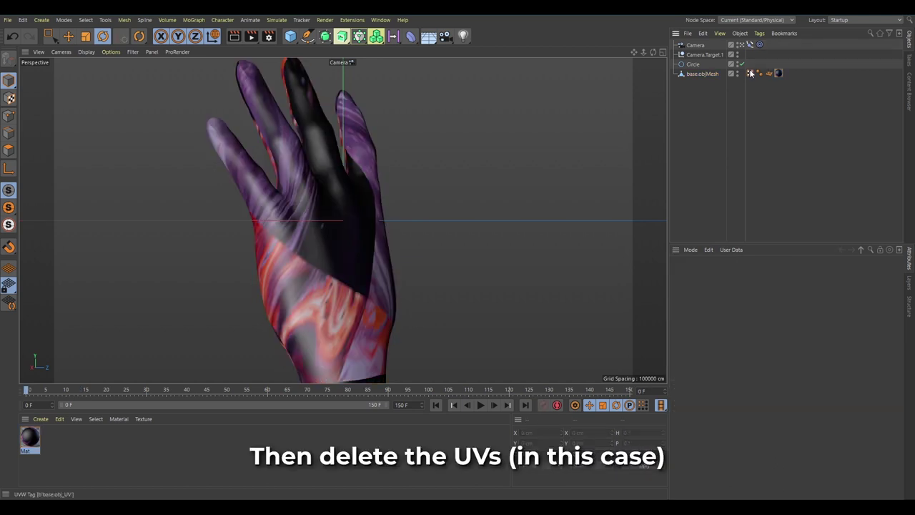
# - Delete the hand's UVW tag and drag Mat onto the hand again
pyautogui.click(750, 73)
pyautogui.press('Delete')
pyautogui.click(769, 73)
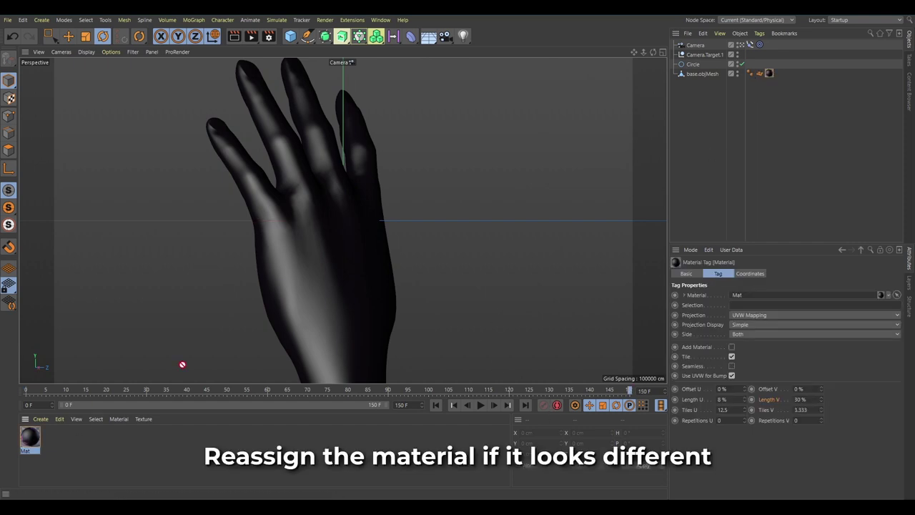
pyautogui.moveTo(182, 365); pyautogui.dragTo(378, 262)
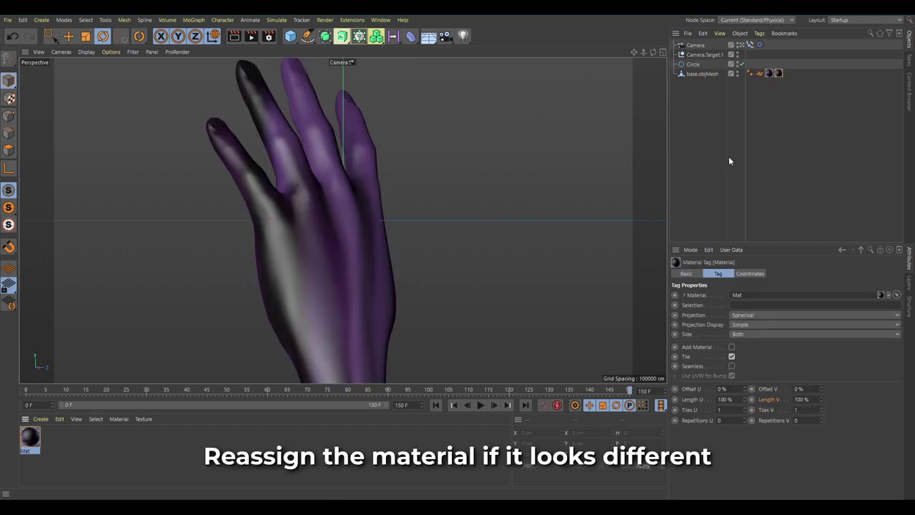
# - Remove both material tags, reapply Mat with spherical projection, and set Length U to 8%
pyautogui.click(778, 73)
pyautogui.keyDown('ctrl'); pyautogui.click(769, 73); pyautogui.keyUp('ctrl')
pyautogui.press('Delete')
pyautogui.click(29, 436)
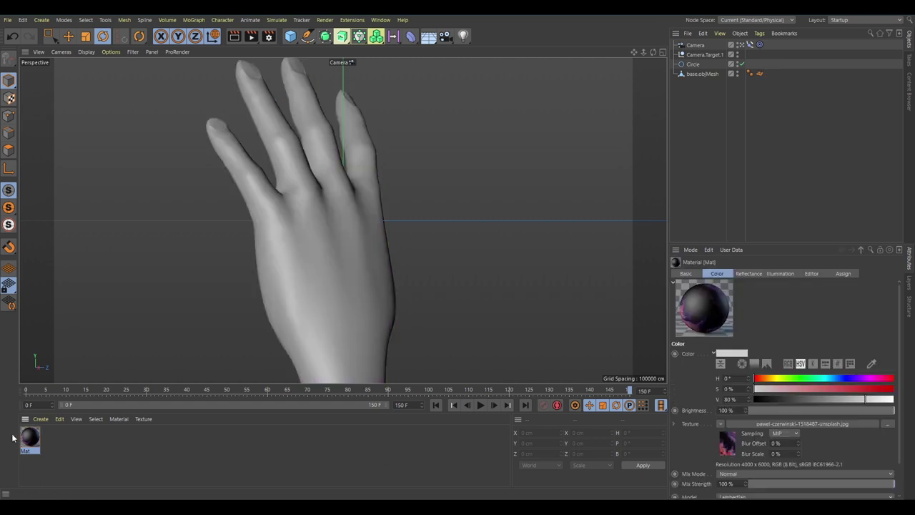
pyautogui.moveTo(76, 428); pyautogui.dragTo(323, 250)
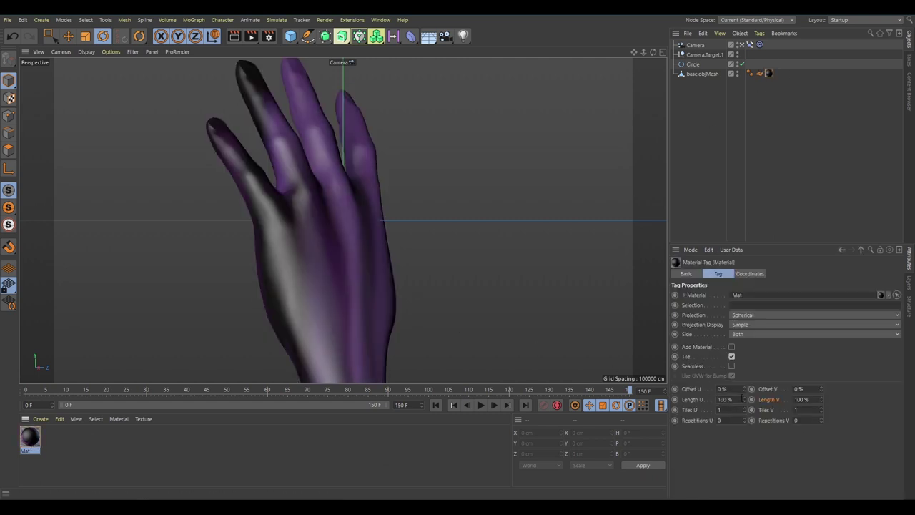
pyautogui.press('Return')
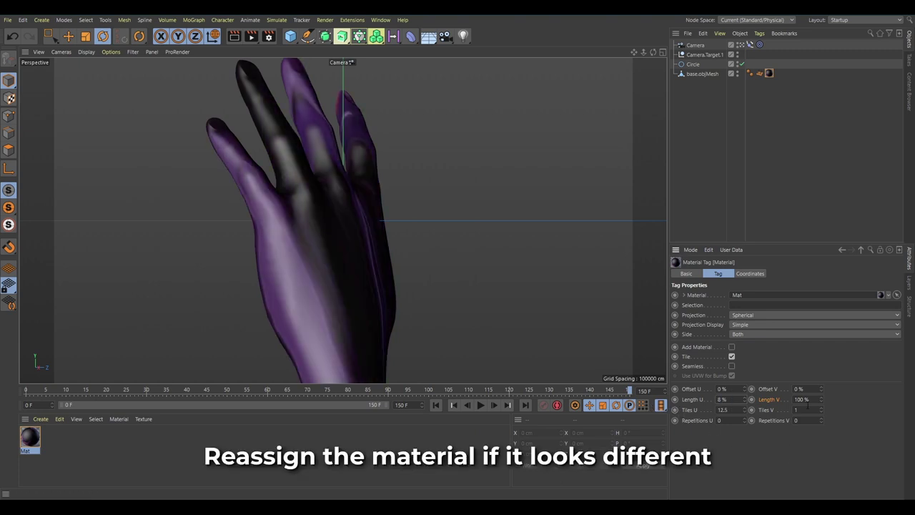
# - Set Length V to 8%, preview the animation across frames, and jump back to frame 0
pyautogui.write('8')
pyautogui.press('Return')
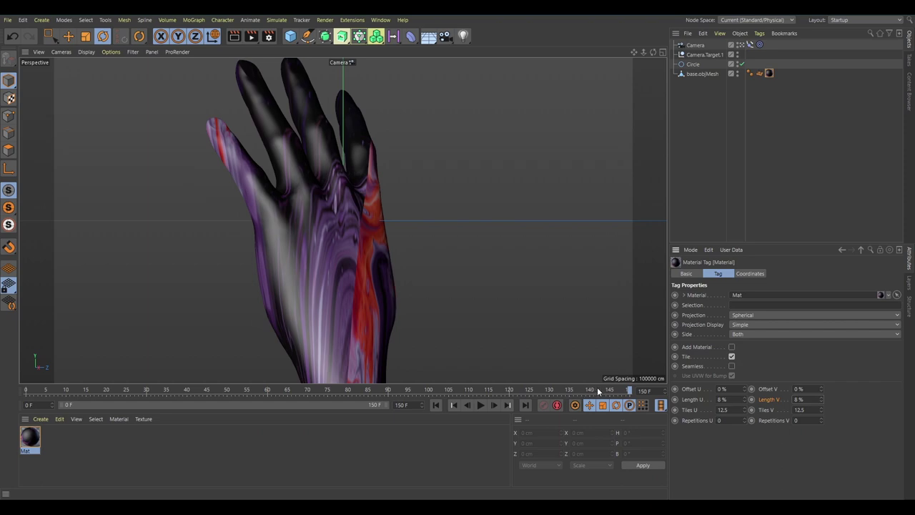
pyautogui.moveTo(598, 391)
pyautogui.mouseDown()
pyautogui.moveTo(44, 352)
pyautogui.moveTo(643, 380)
pyautogui.mouseUp()
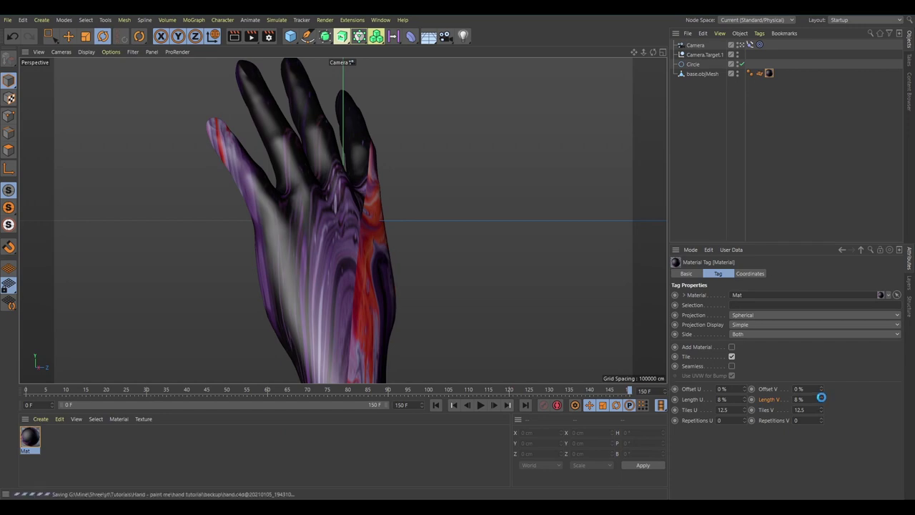
pyautogui.hotkey('shift', 'f')
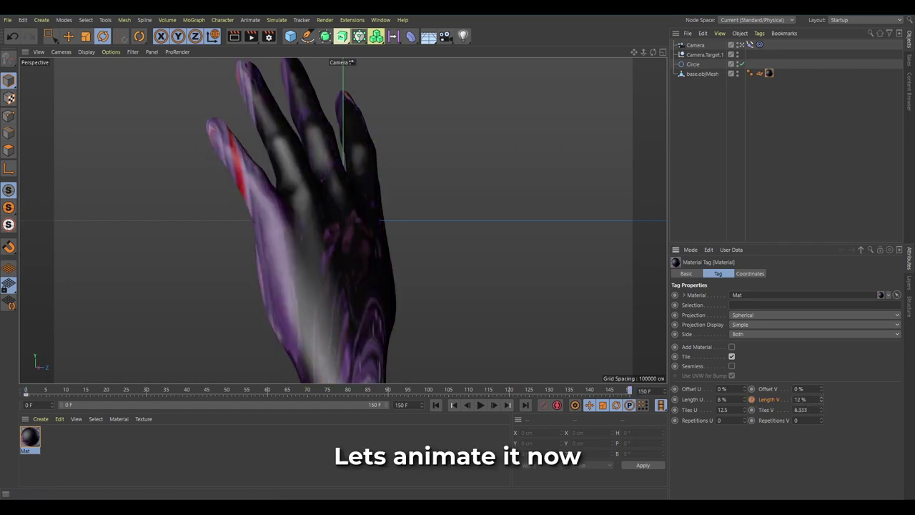
# - Keyframe the texture's Length V at 20% for frame 0 and 9% for frame 150
pyautogui.moveTo(606, 398); pyautogui.dragTo(629, 392)
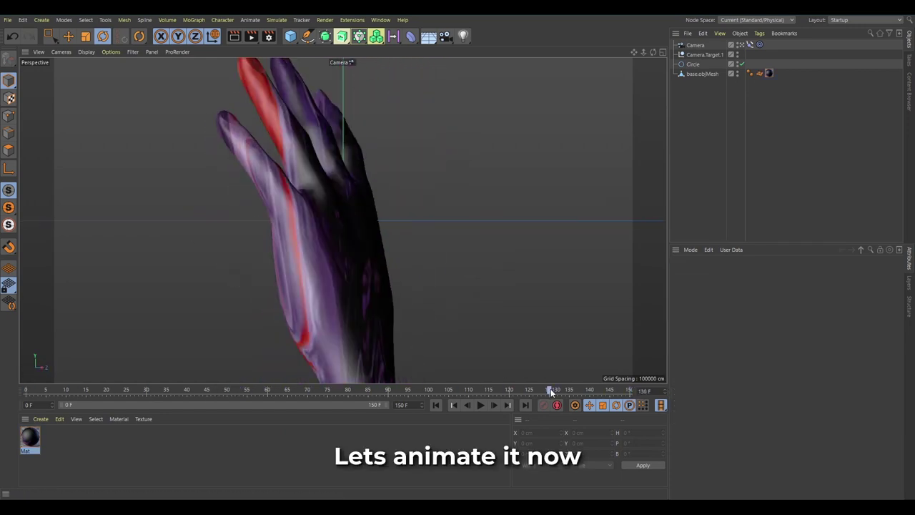
pyautogui.hotkey('shift', 'f')
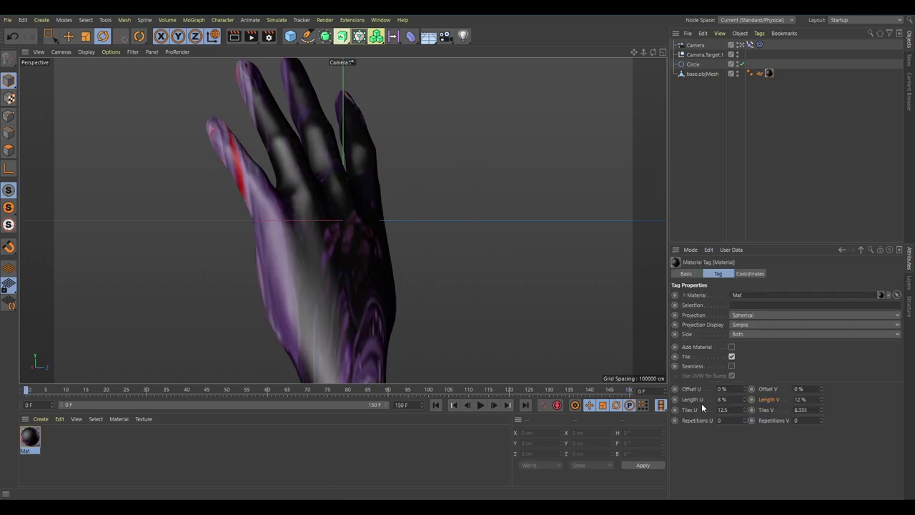
pyautogui.moveTo(819, 398); pyautogui.dragTo(804, 446)
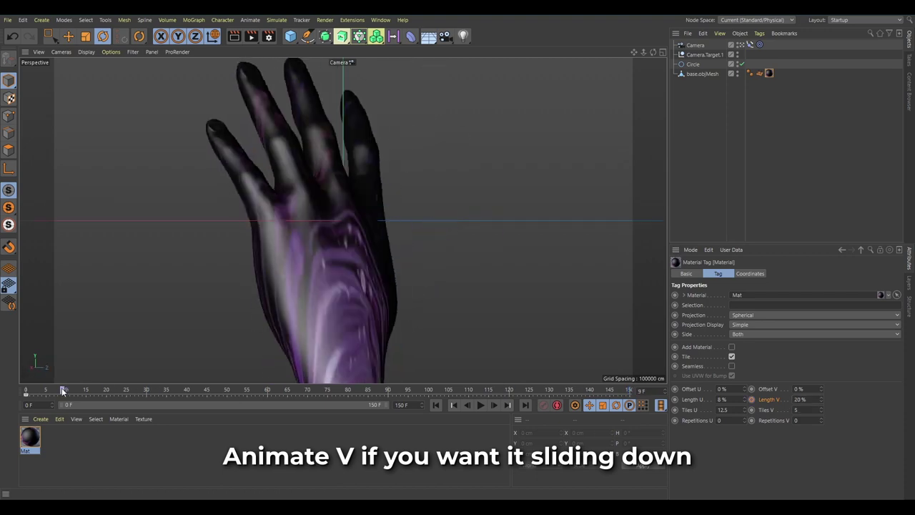
pyautogui.click(375, 323)
pyautogui.click(659, 391)
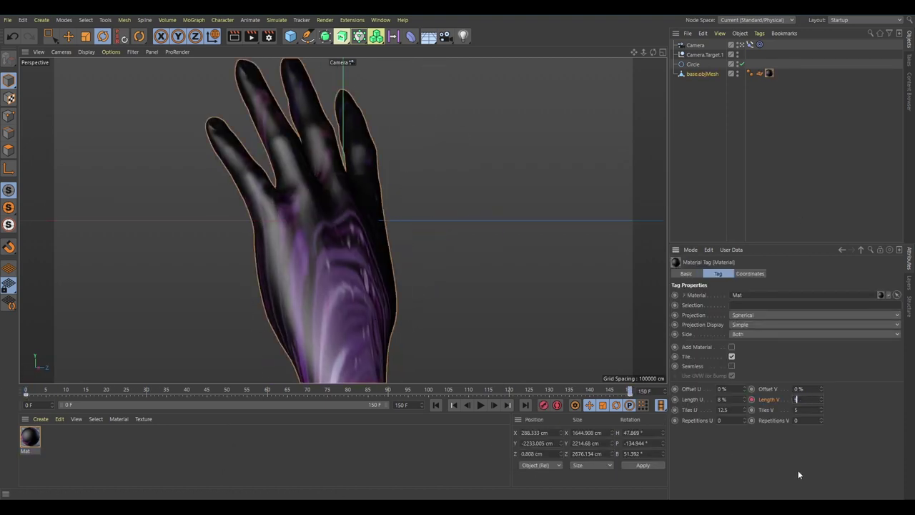
pyautogui.write('9')
pyautogui.press('Return')
# - Play back the Length V animation, stop it, and rewind to frame 0
pyautogui.moveTo(629, 389)
pyautogui.mouseDown()
pyautogui.moveTo(604, 376)
pyautogui.moveTo(209, 375)
pyautogui.moveTo(435, 376)
pyautogui.mouseUp()
pyautogui.click(480, 404)
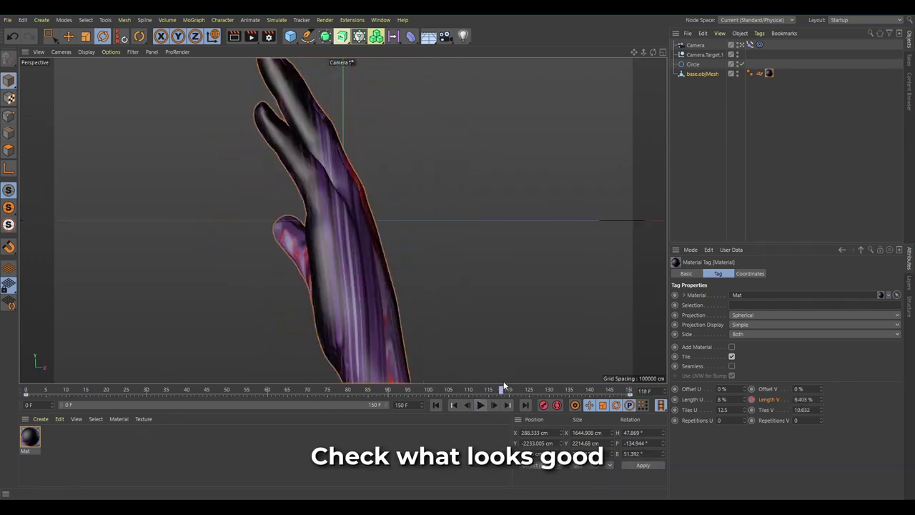
pyautogui.press('F8')
pyautogui.press('F8')
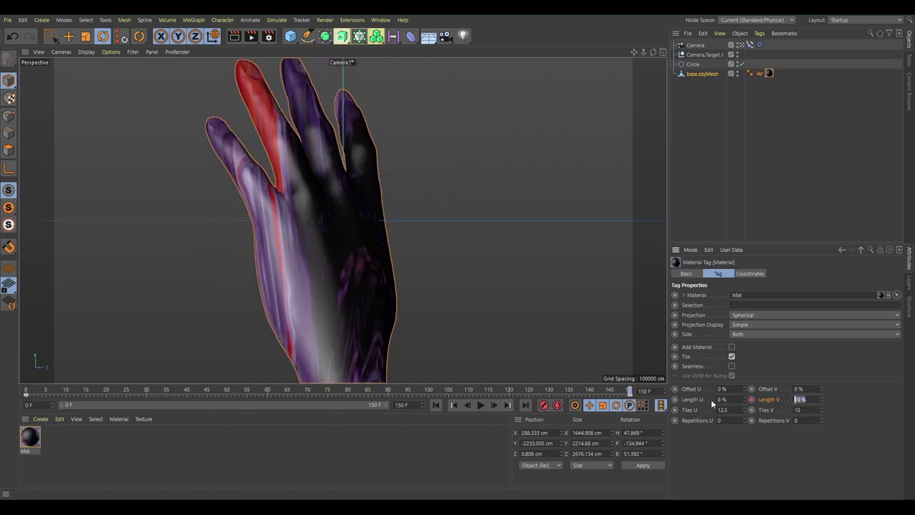
pyautogui.click(481, 406)
pyautogui.click(454, 404)
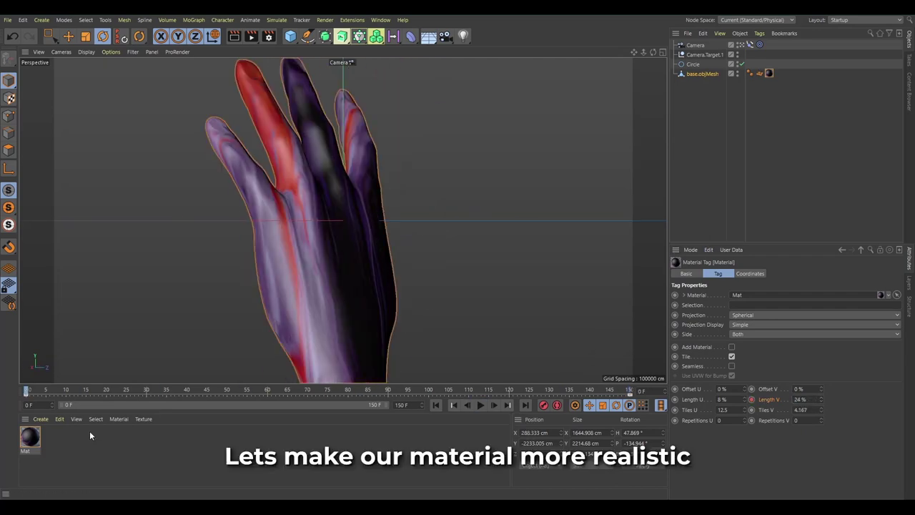
# - Open Mat in the Material Editor and enable its Reflectance channel
pyautogui.doubleClick(29, 436)
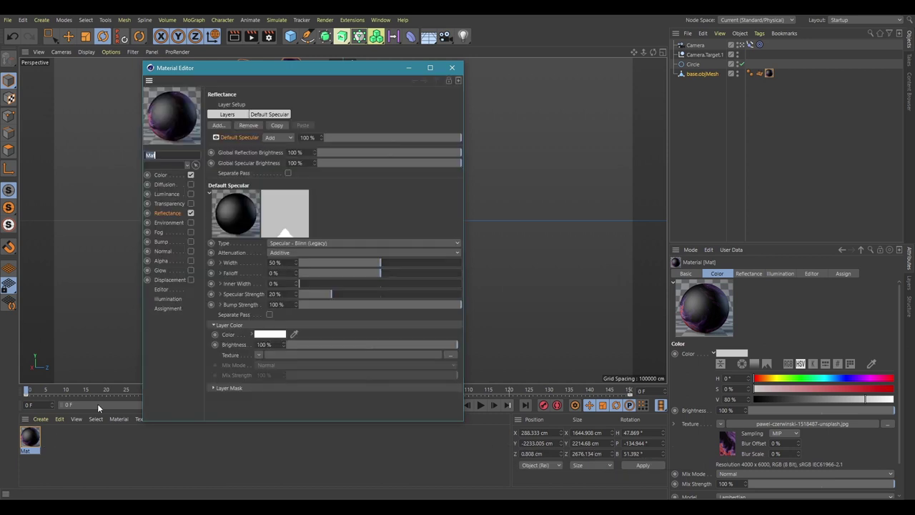
pyautogui.moveTo(271, 67); pyautogui.dragTo(569, 113)
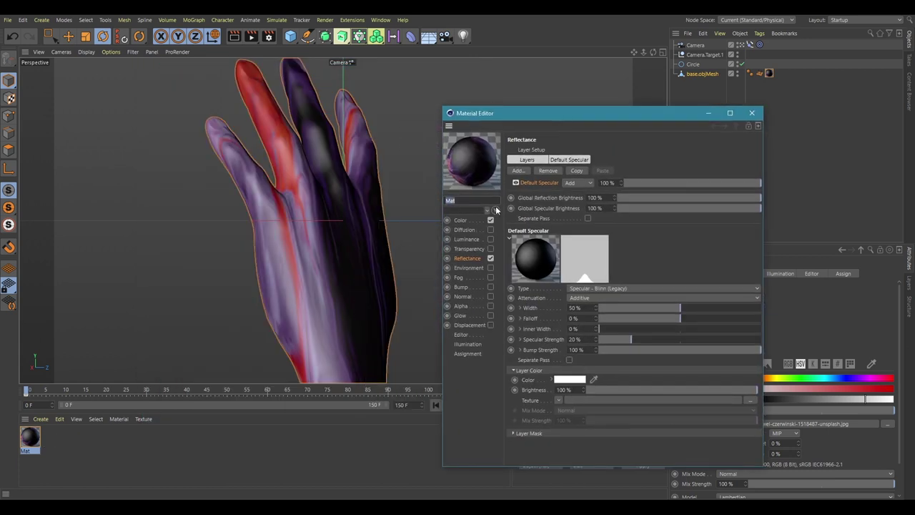
pyautogui.click(490, 258)
pyautogui.click(490, 258)
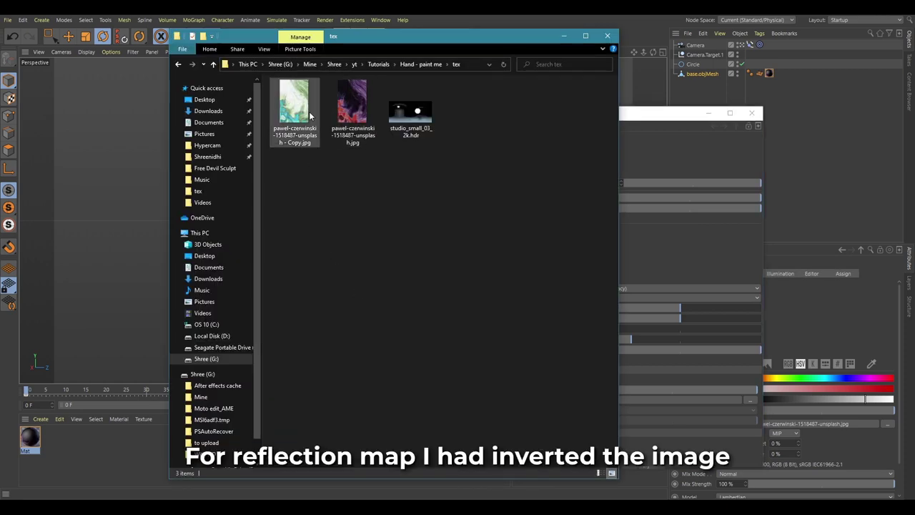
# - Invert the colours of a copy of the paint image in Paint
pyautogui.click(310, 115)
pyautogui.doubleClick(352, 107)
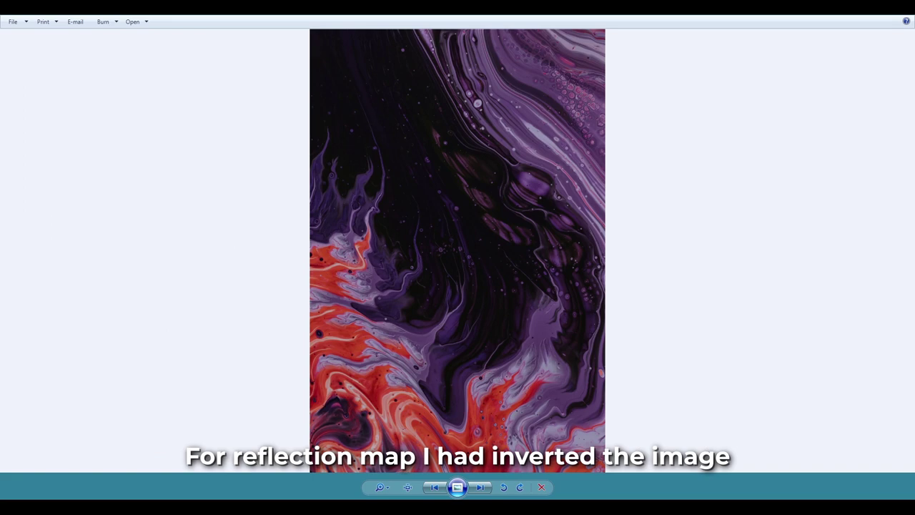
pyautogui.click(435, 488)
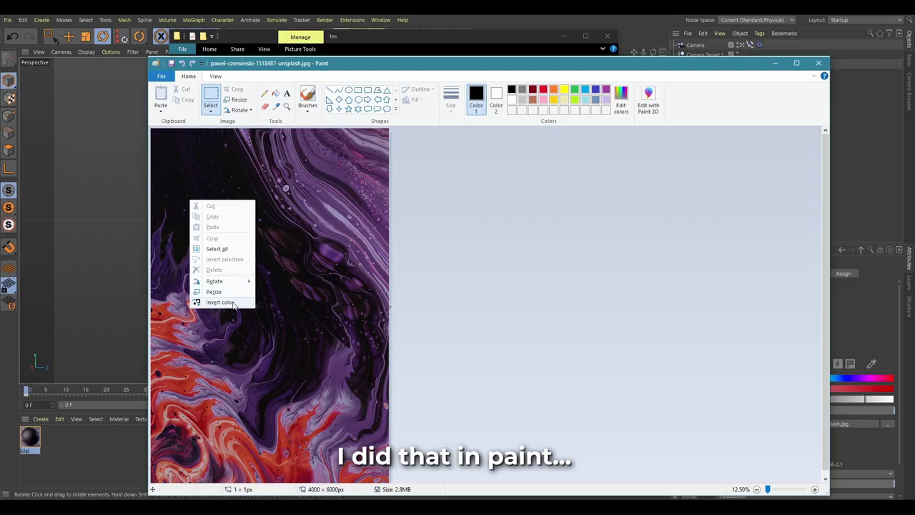
pyautogui.click(233, 302)
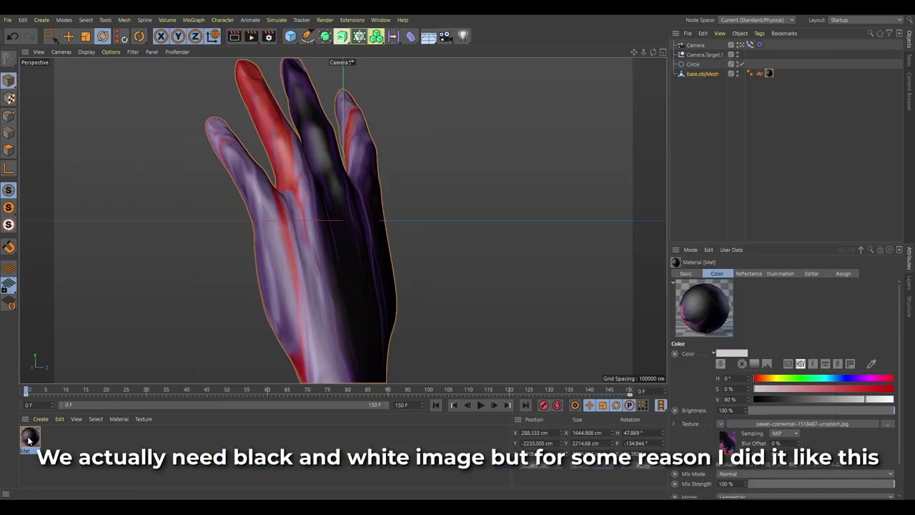
pyautogui.doubleClick(29, 437)
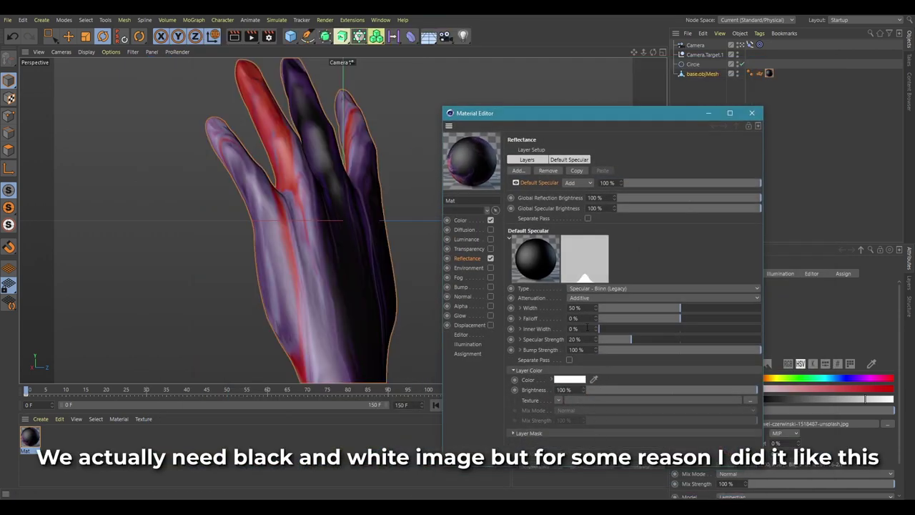
# - Swap the Default Specular layer for a GGX layer and start choosing a roughness texture image
pyautogui.click(550, 171)
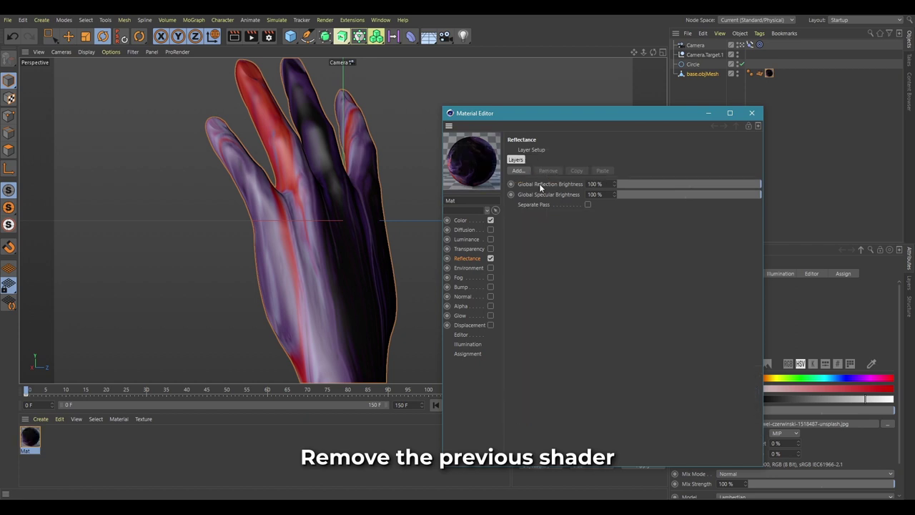
pyautogui.click(516, 170)
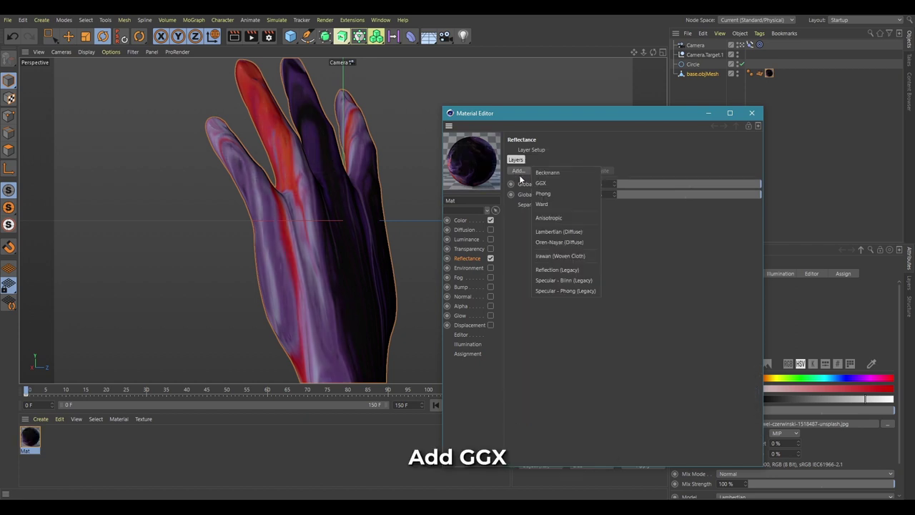
pyautogui.click(541, 183)
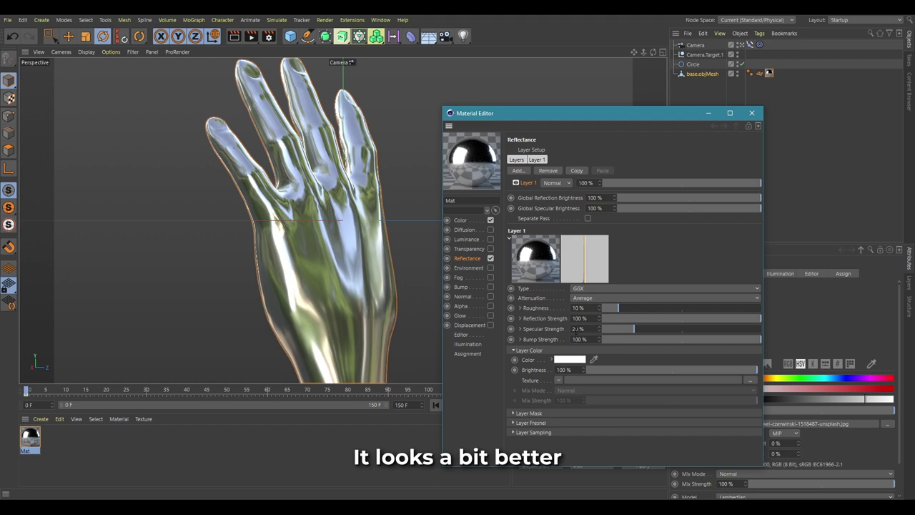
pyautogui.click(517, 307)
pyautogui.click(753, 317)
# - Load the inverted paint copy as the GGX roughness texture and lower the layer opacity to about 27%
pyautogui.click(555, 215)
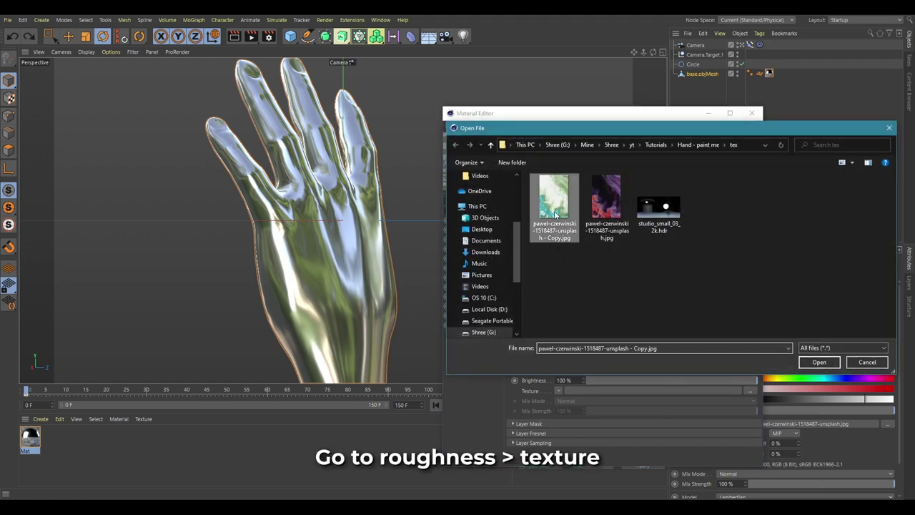
pyautogui.doubleClick(555, 214)
pyautogui.click(492, 302)
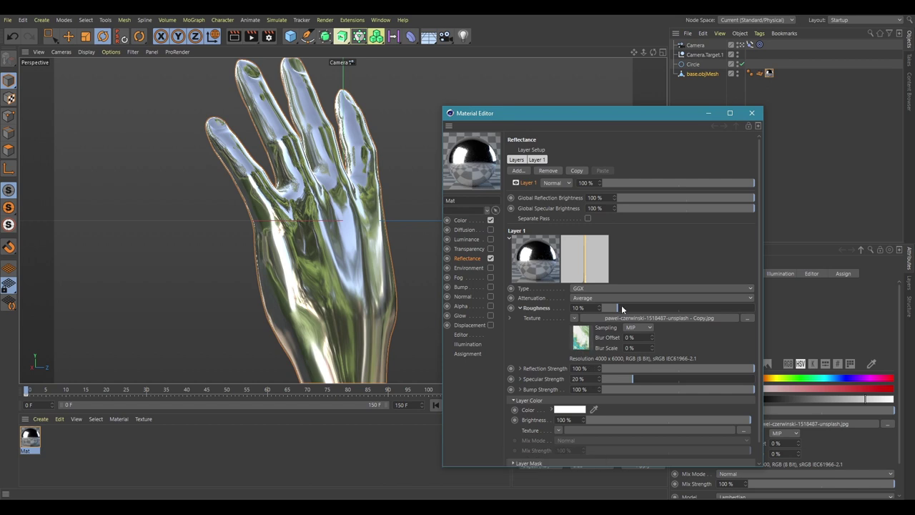
pyautogui.moveTo(629, 182); pyautogui.dragTo(649, 181)
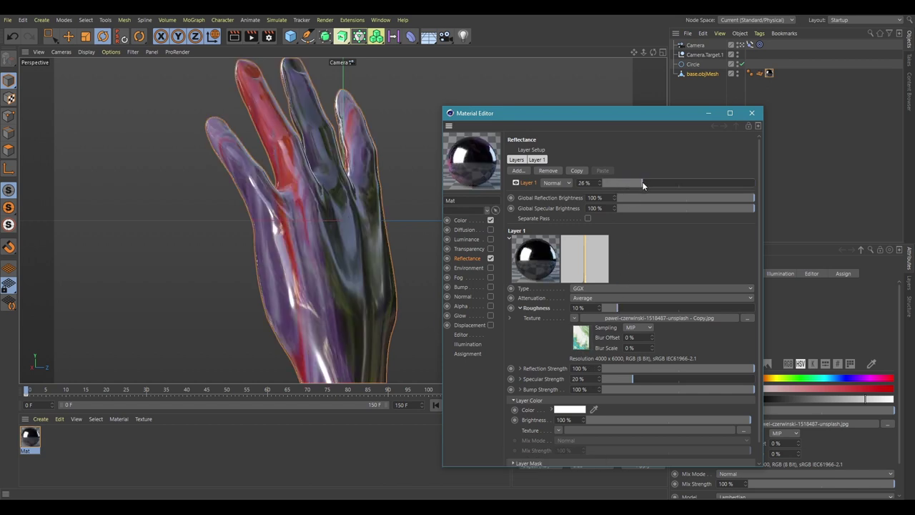
pyautogui.click(580, 336)
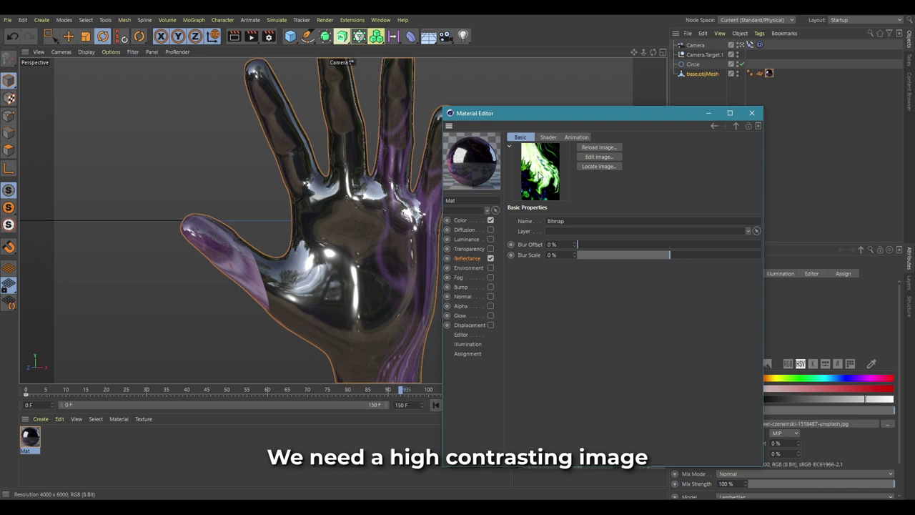
# - Set the GGX layer roughness to 100%, reflection strength to 25% and layer opacity to 20%
pyautogui.click(547, 137)
pyautogui.click(467, 258)
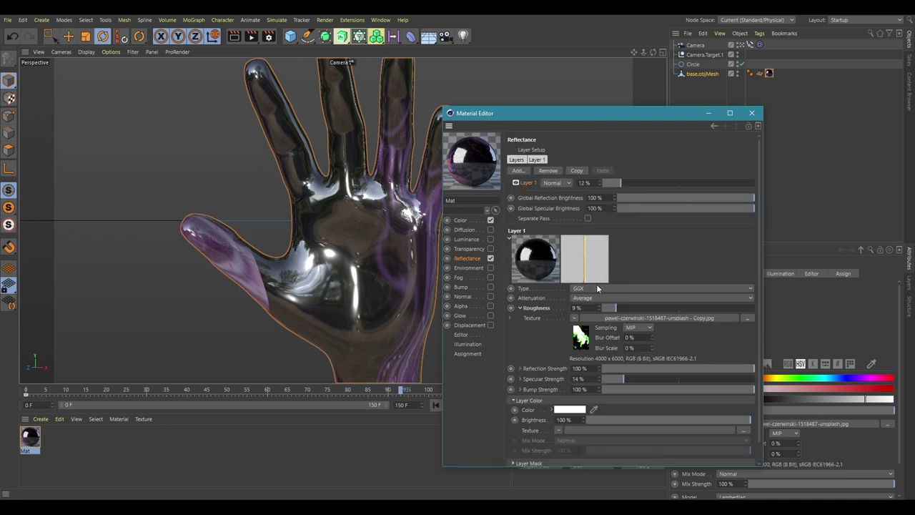
pyautogui.moveTo(622, 307)
pyautogui.mouseDown()
pyautogui.moveTo(740, 305)
pyautogui.moveTo(600, 307)
pyautogui.moveTo(759, 303)
pyautogui.mouseUp()
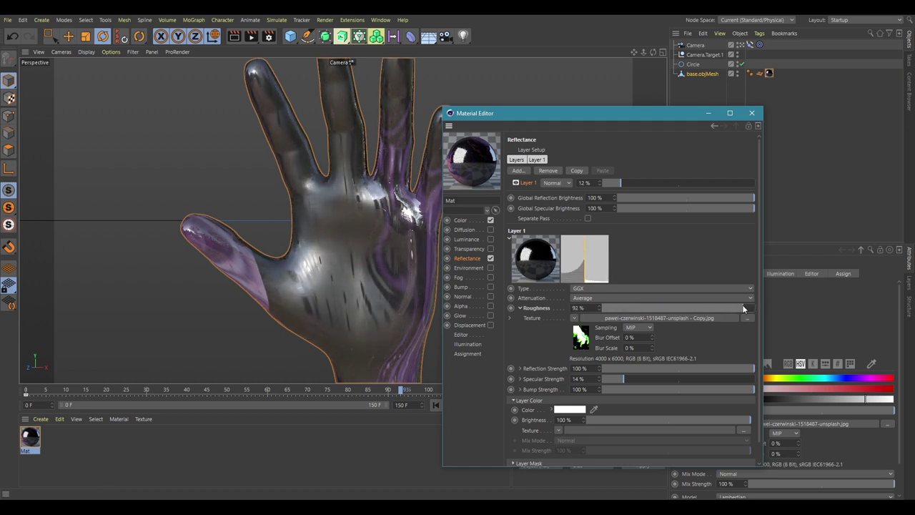
pyautogui.moveTo(645, 367)
pyautogui.mouseDown()
pyautogui.moveTo(630, 369)
pyautogui.moveTo(664, 364)
pyautogui.moveTo(622, 366)
pyautogui.moveTo(644, 365)
pyautogui.mouseUp()
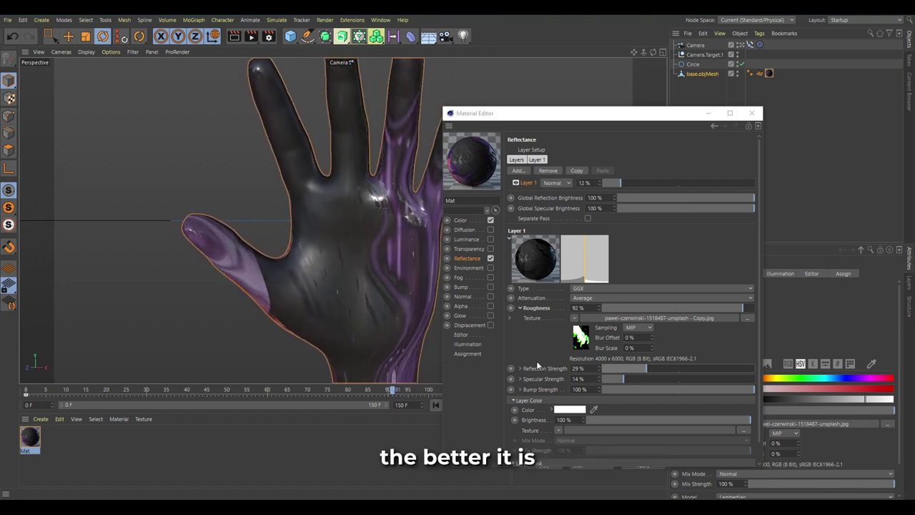
pyautogui.moveTo(637, 369)
pyautogui.mouseDown()
pyautogui.moveTo(546, 369)
pyautogui.moveTo(629, 374)
pyautogui.moveTo(608, 382)
pyautogui.moveTo(620, 381)
pyautogui.mouseUp()
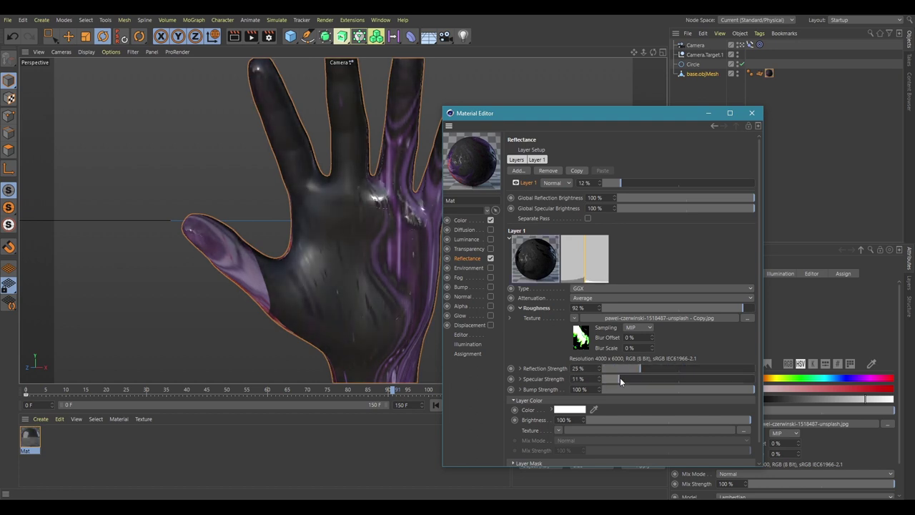
pyautogui.moveTo(666, 184); pyautogui.dragTo(715, 185)
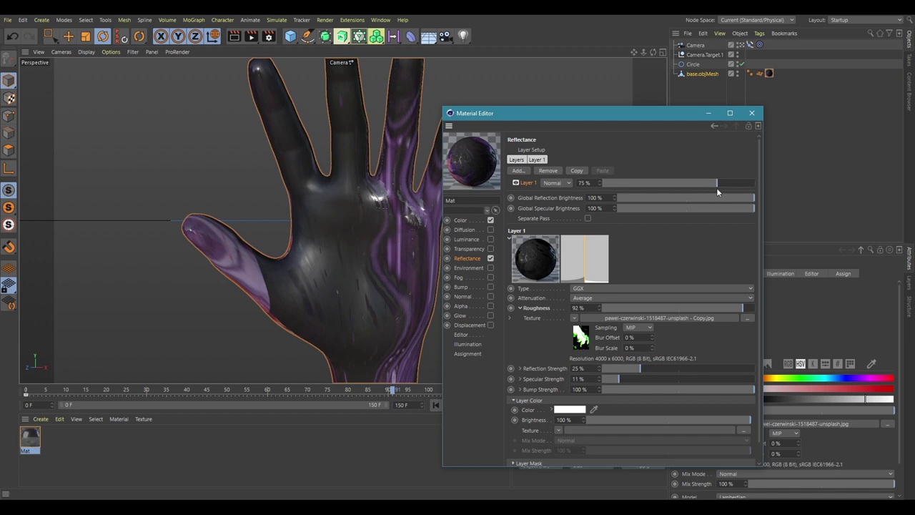
pyautogui.moveTo(659, 184); pyautogui.dragTo(631, 184)
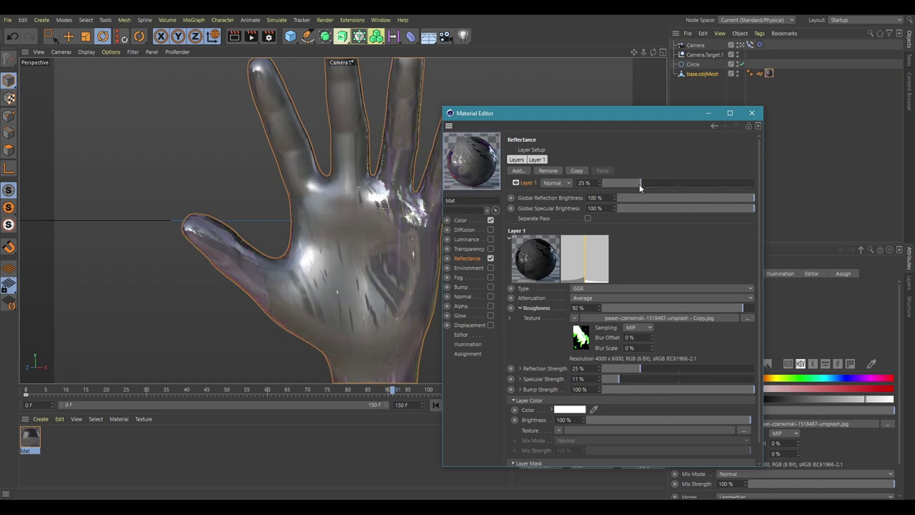
pyautogui.moveTo(684, 308); pyautogui.dragTo(765, 310)
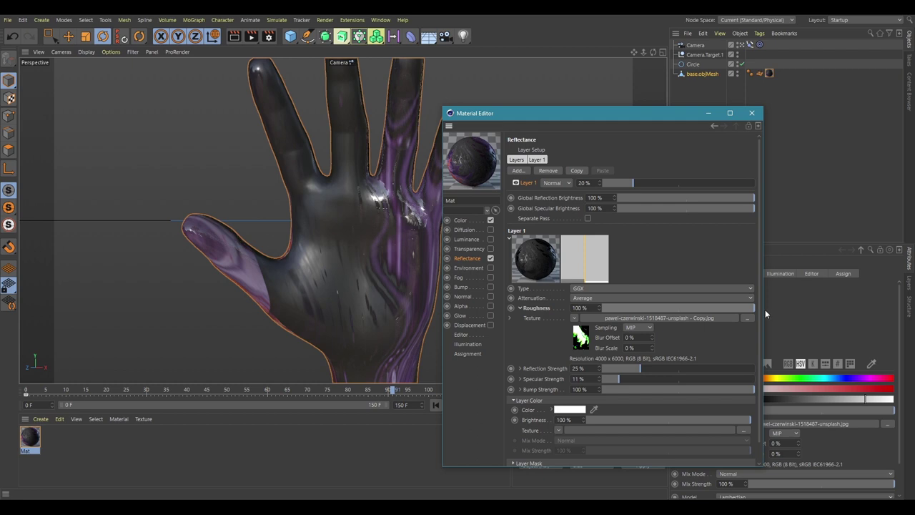
# - Set the roughness texture's black point to 0.78 and scrub to view the hand
pyautogui.click(587, 319)
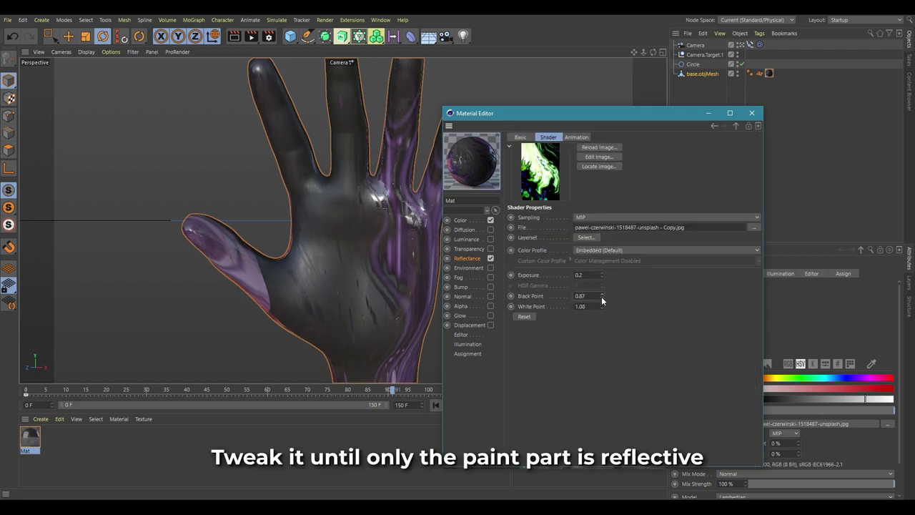
pyautogui.moveTo(601, 296); pyautogui.dragTo(601, 296)
pyautogui.click(601, 296)
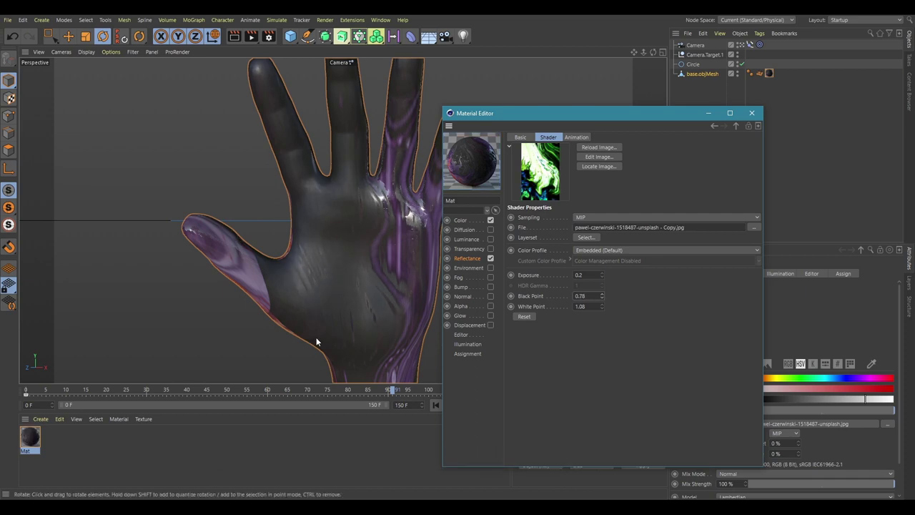
pyautogui.moveTo(331, 387)
pyautogui.mouseDown()
pyautogui.moveTo(242, 388)
pyautogui.moveTo(203, 360)
pyautogui.moveTo(421, 340)
pyautogui.mouseUp()
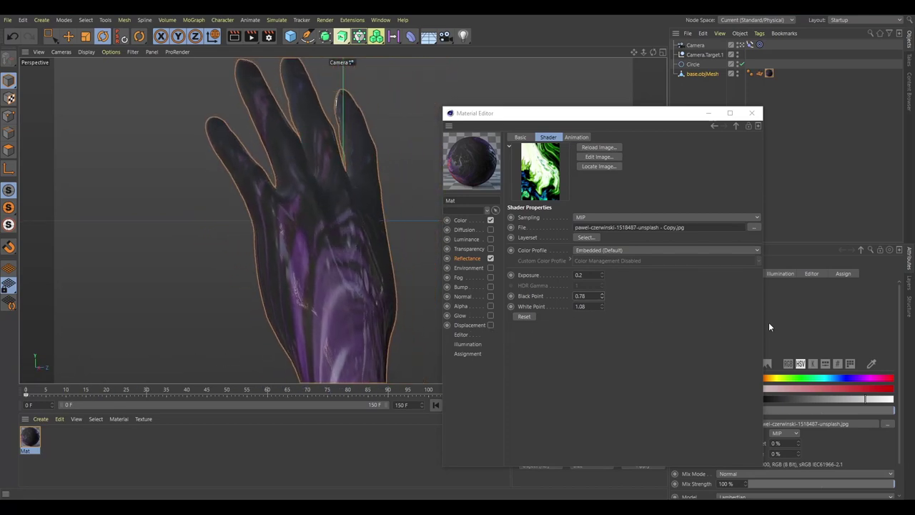
# - Select the hand's material tag and try a Length U keyframe of 8.5, then undo it
pyautogui.click(705, 114)
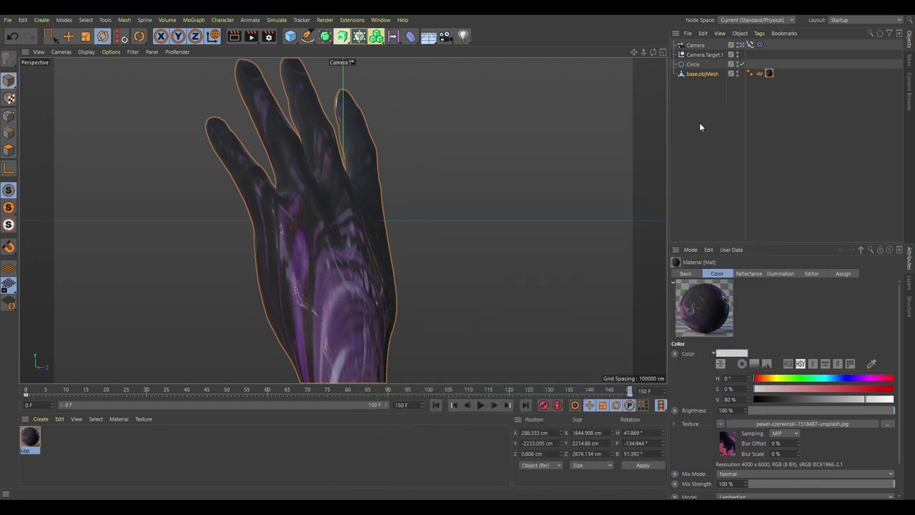
pyautogui.click(695, 64)
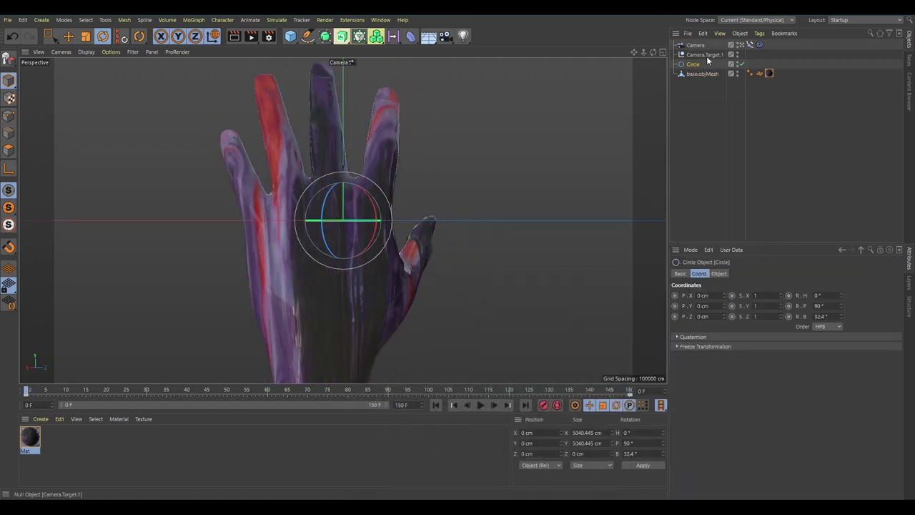
pyautogui.click(759, 72)
pyautogui.keyDown('ctrl'); pyautogui.click(674, 399); pyautogui.keyUp('ctrl')
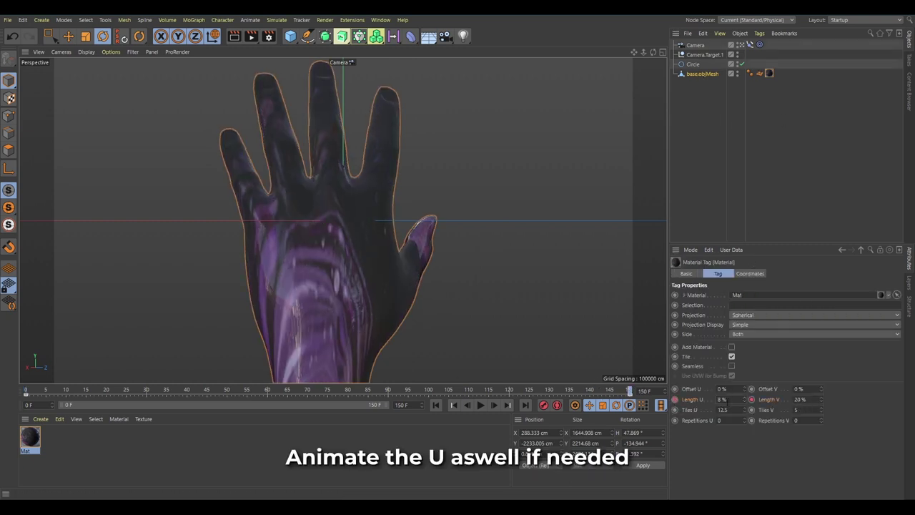
pyautogui.write('8.5')
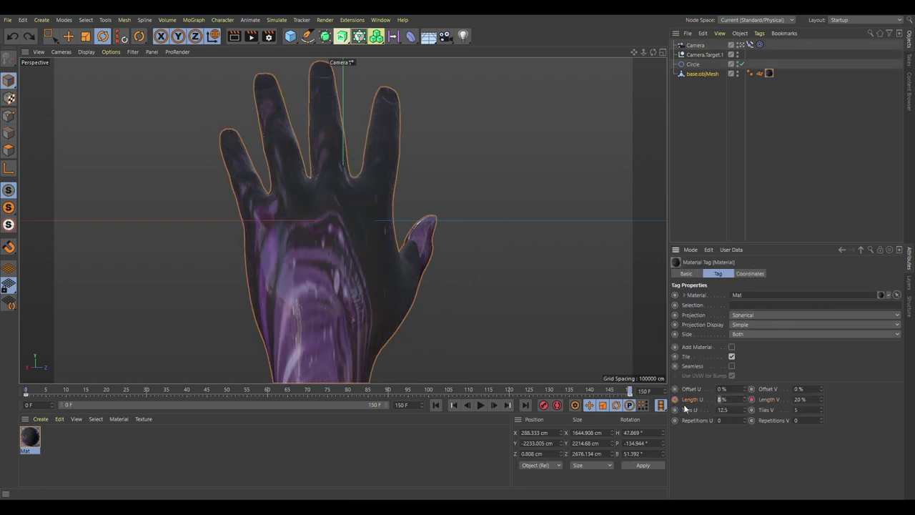
pyautogui.press('Return')
pyautogui.hotkey('ctrl', 'z')
# - Raise Length U slightly at the first frame, then open the Mat material for editing
pyautogui.moveTo(623, 391); pyautogui.dragTo(27, 391)
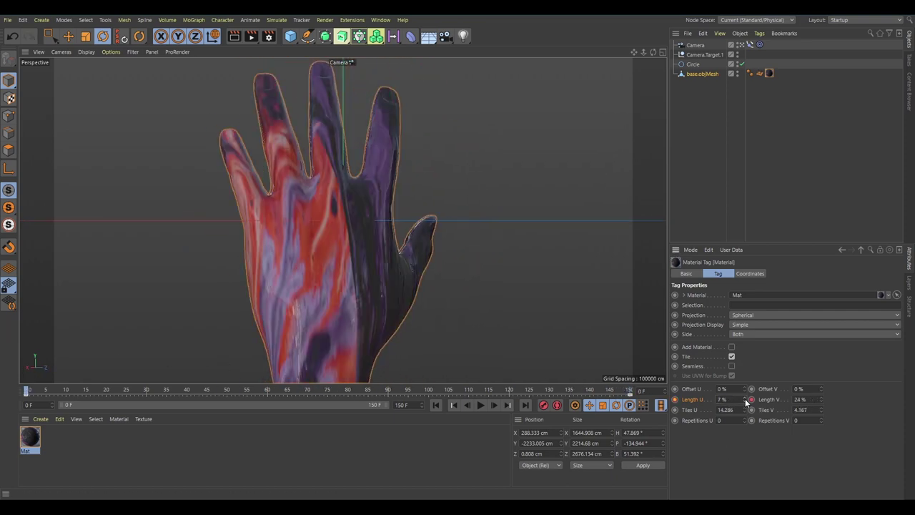
pyautogui.click(745, 402)
pyautogui.moveTo(34, 390)
pyautogui.mouseDown()
pyautogui.moveTo(278, 356)
pyautogui.moveTo(410, 352)
pyautogui.moveTo(590, 371)
pyautogui.moveTo(522, 381)
pyautogui.moveTo(344, 375)
pyautogui.moveTo(519, 332)
pyautogui.moveTo(617, 325)
pyautogui.mouseUp()
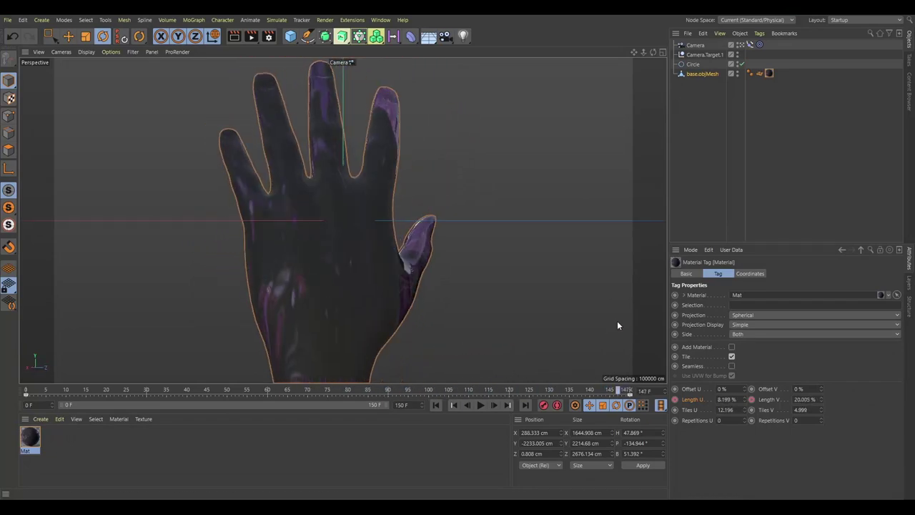
pyautogui.doubleClick(30, 435)
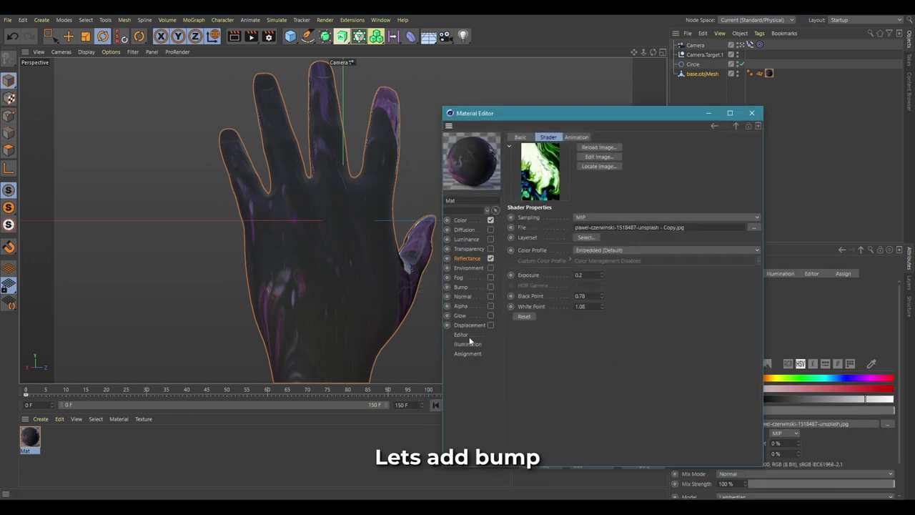
# - Enable Bump and paste the roughness image shader into its Texture slot
pyautogui.click(466, 258)
pyautogui.click(574, 317)
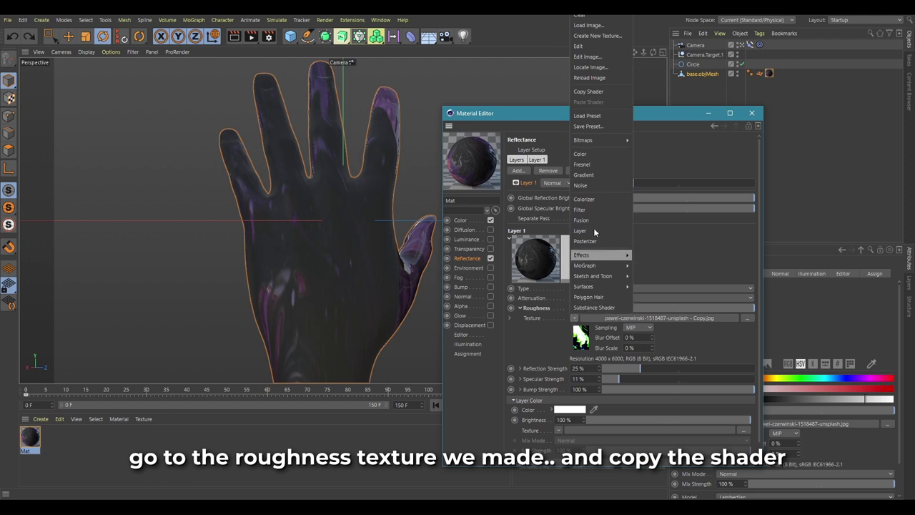
pyautogui.click(602, 93)
pyautogui.click(493, 284)
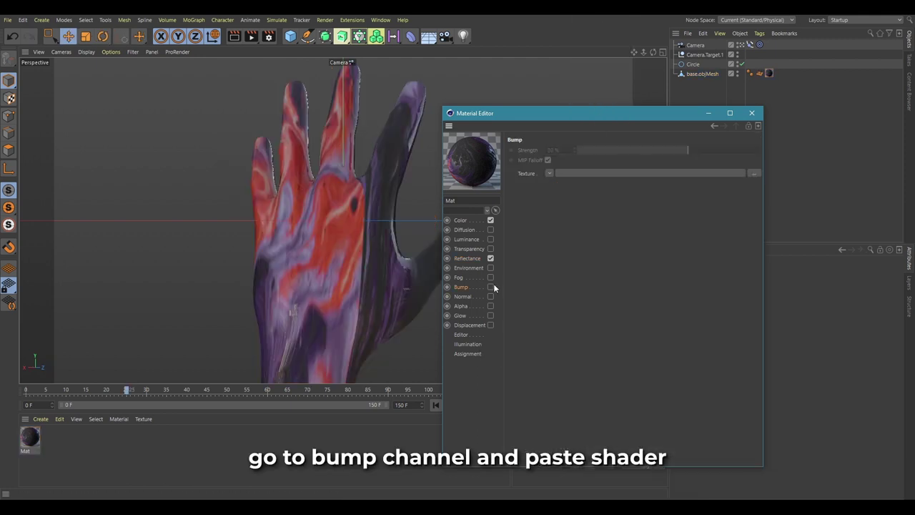
pyautogui.click(491, 287)
pyautogui.click(550, 173)
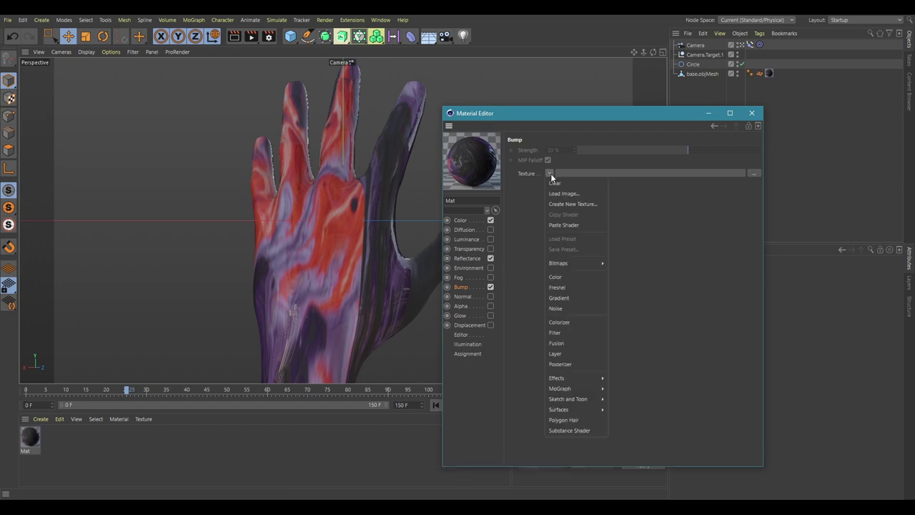
pyautogui.click(577, 225)
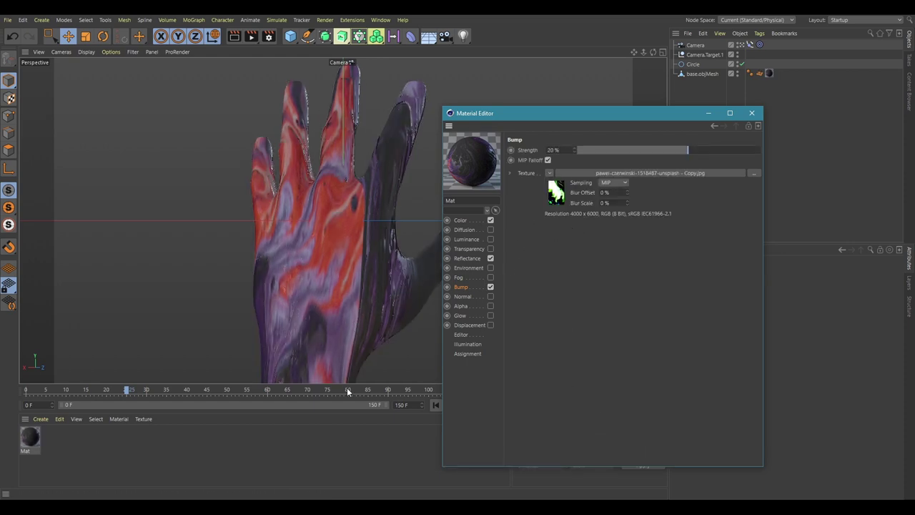
# - Raise bump strength to 50% and play the animation to check the embossed surface
pyautogui.moveTo(333, 391)
pyautogui.mouseDown()
pyautogui.moveTo(215, 389)
pyautogui.moveTo(63, 363)
pyautogui.mouseUp()
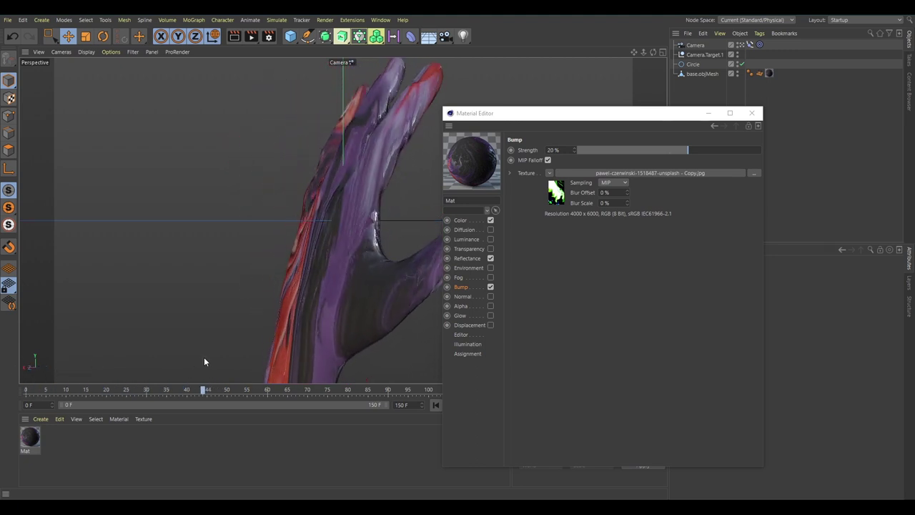
pyautogui.moveTo(63, 363); pyautogui.dragTo(206, 357)
pyautogui.moveTo(707, 150)
pyautogui.mouseDown()
pyautogui.moveTo(730, 151)
pyautogui.moveTo(715, 150)
pyautogui.mouseUp()
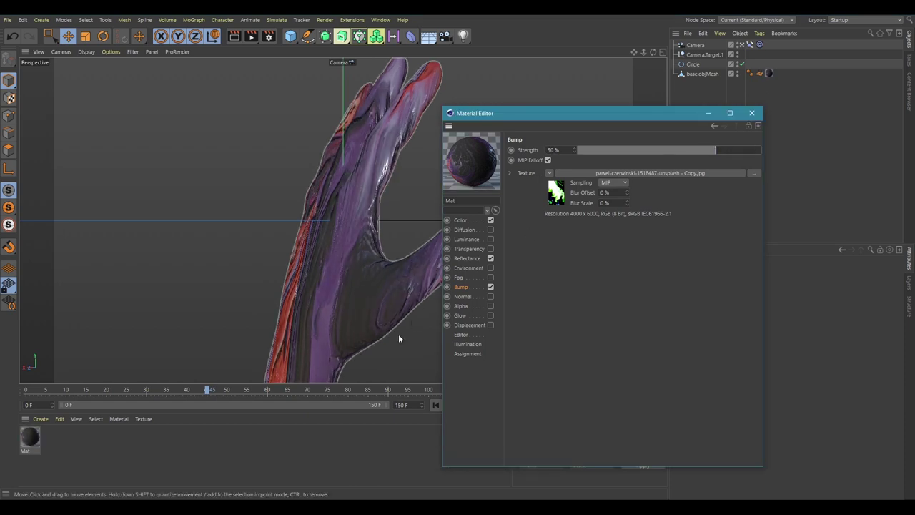
pyautogui.moveTo(329, 386)
pyautogui.mouseDown()
pyautogui.moveTo(0, 370)
pyautogui.moveTo(410, 331)
pyautogui.mouseUp()
pyautogui.press('F8')
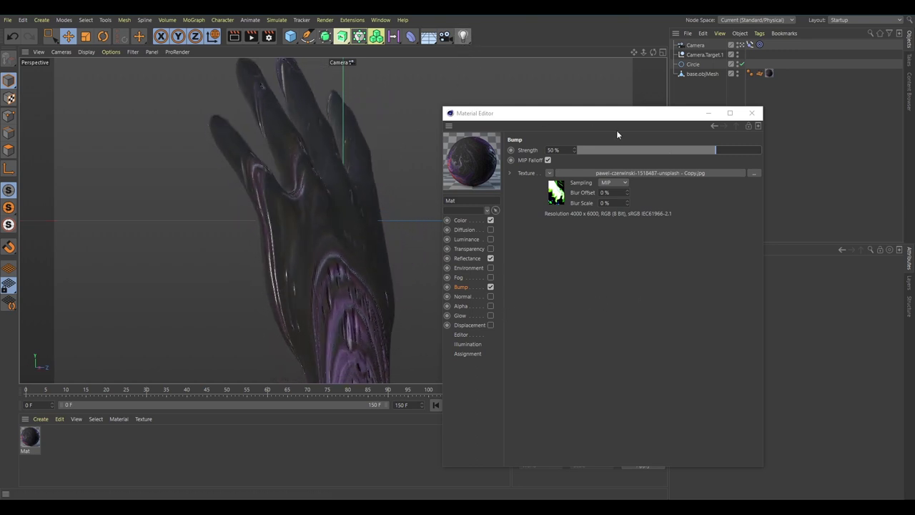
pyautogui.moveTo(659, 114); pyautogui.dragTo(704, 164)
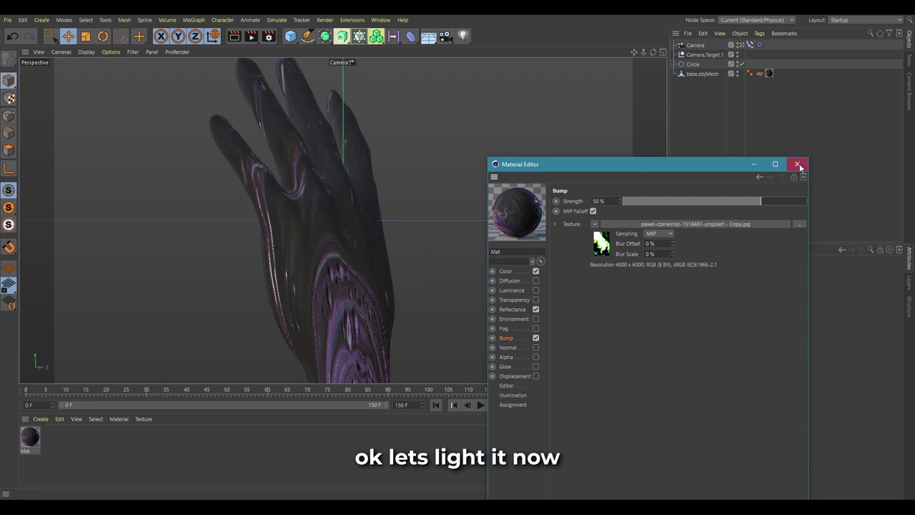
# - Add an area light and rotate it to aim at the hand
pyautogui.click(798, 165)
pyautogui.click(466, 47)
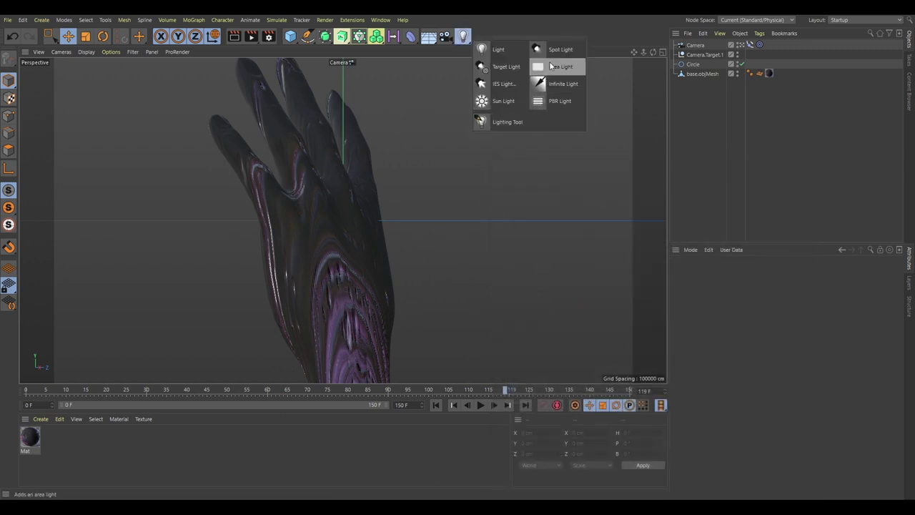
pyautogui.click(552, 66)
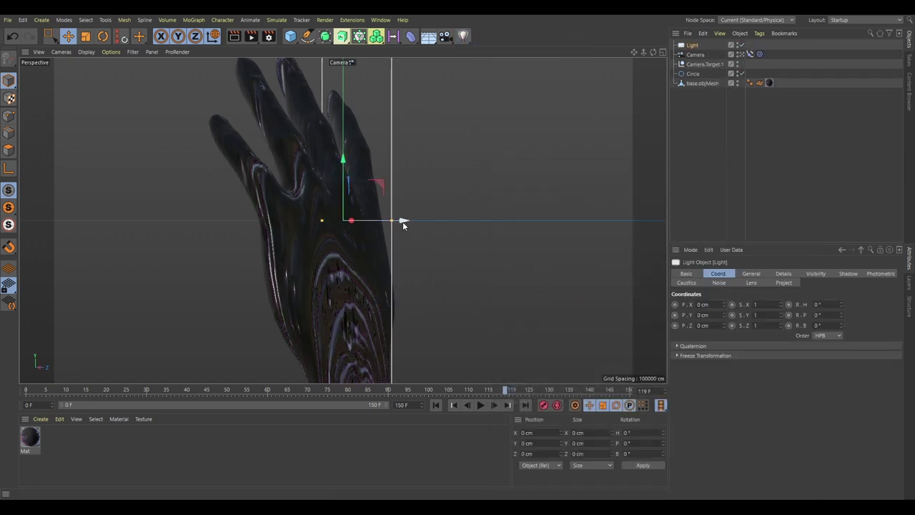
pyautogui.moveTo(402, 222)
pyautogui.mouseDown()
pyautogui.moveTo(250, 235)
pyautogui.moveTo(443, 214)
pyautogui.mouseUp()
pyautogui.press('r')
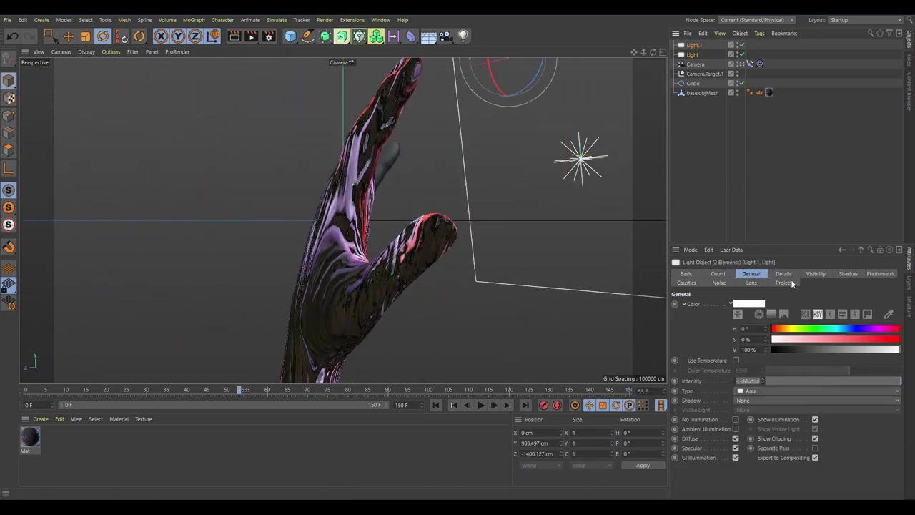
# - Set the lights' shadow type to Area
pyautogui.click(790, 274)
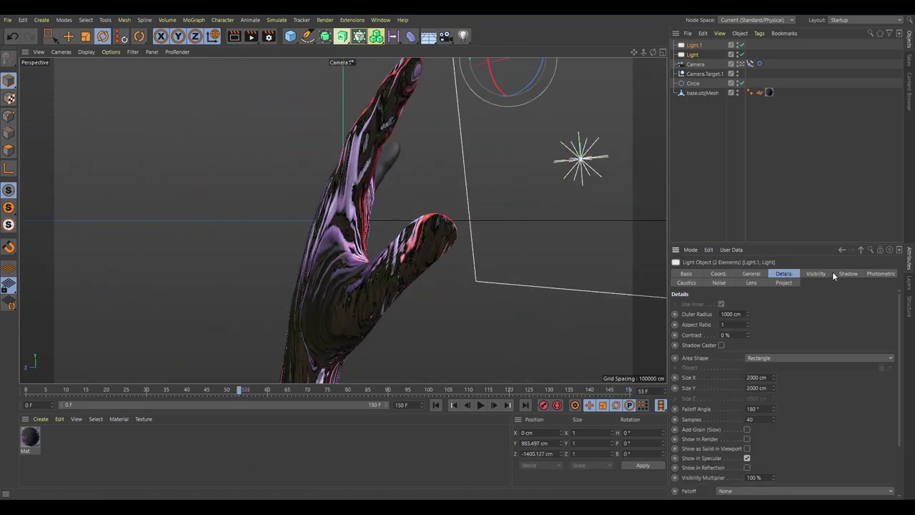
pyautogui.click(847, 274)
pyautogui.click(759, 303)
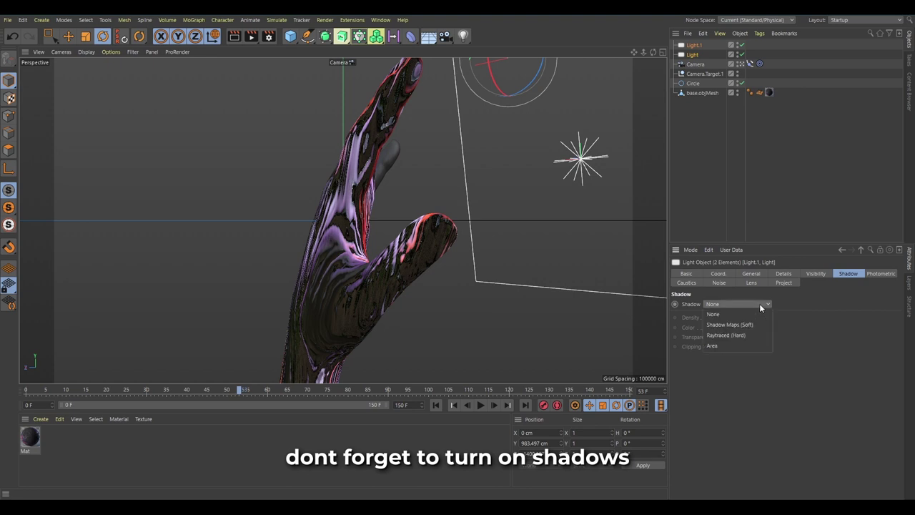
pyautogui.click(722, 347)
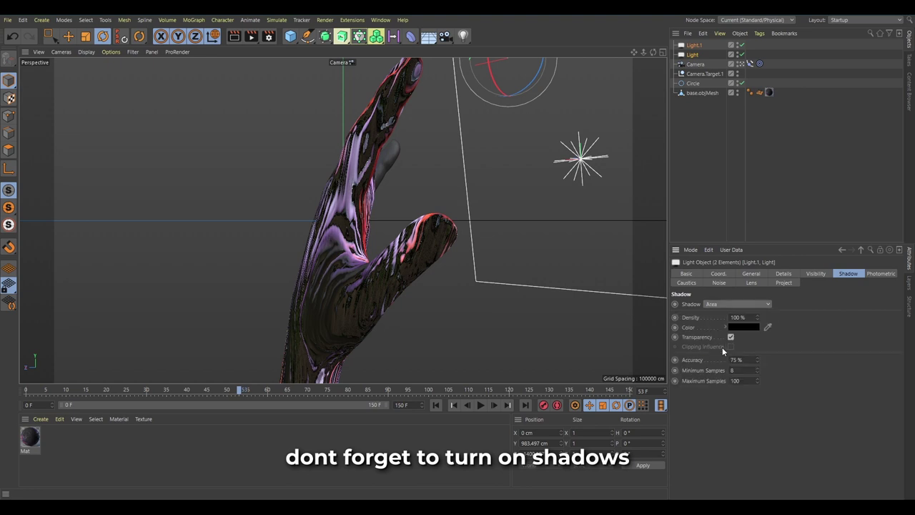
pyautogui.click(718, 274)
pyautogui.click(754, 274)
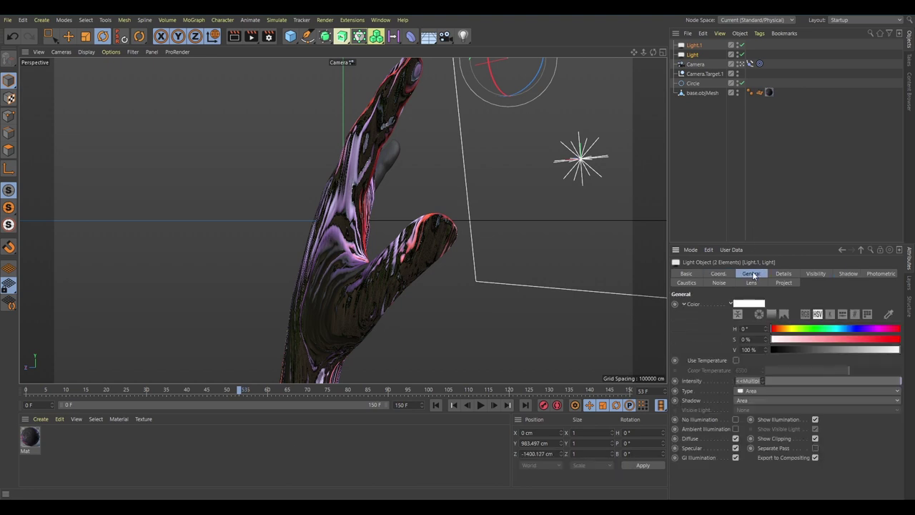
# - Render a preview of the lit hand while scrubbing through the animation
pyautogui.click(717, 196)
pyautogui.moveTo(405, 386)
pyautogui.mouseDown()
pyautogui.moveTo(202, 367)
pyautogui.moveTo(417, 353)
pyautogui.moveTo(430, 371)
pyautogui.moveTo(496, 366)
pyautogui.mouseUp()
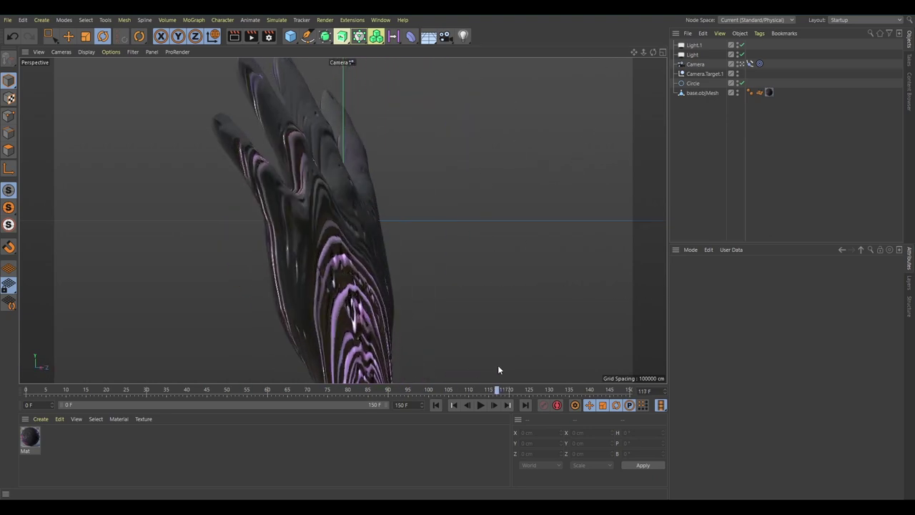
pyautogui.click(236, 37)
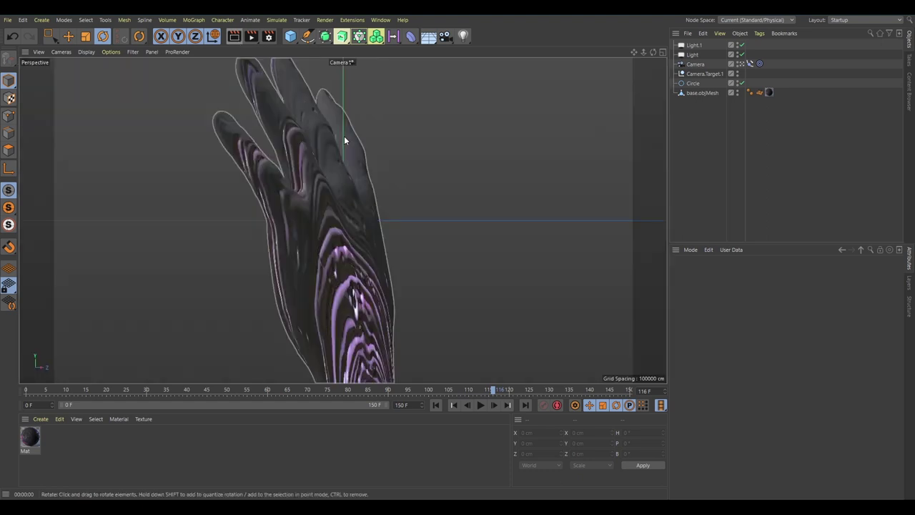
pyautogui.moveTo(485, 389); pyautogui.dragTo(629, 386)
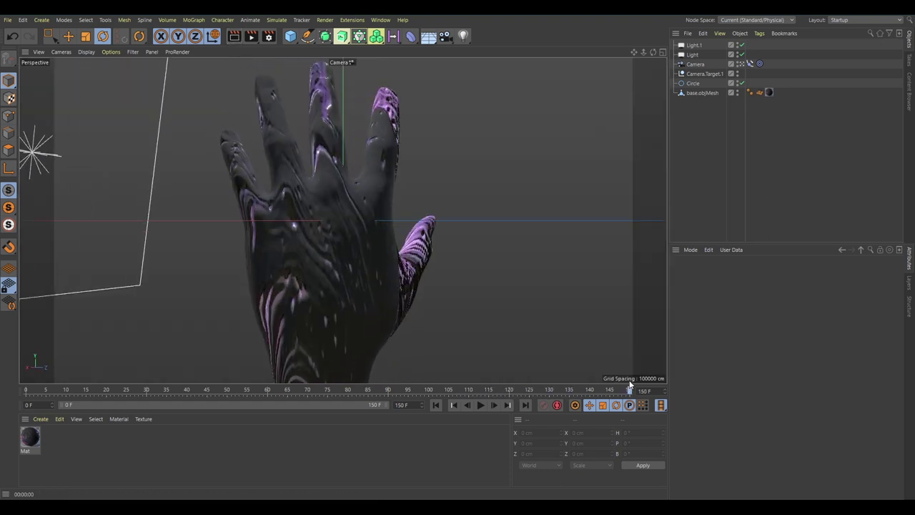
# - Add Light.2, an omni light above the hand with area shadows at 218% intensity
pyautogui.click(462, 35)
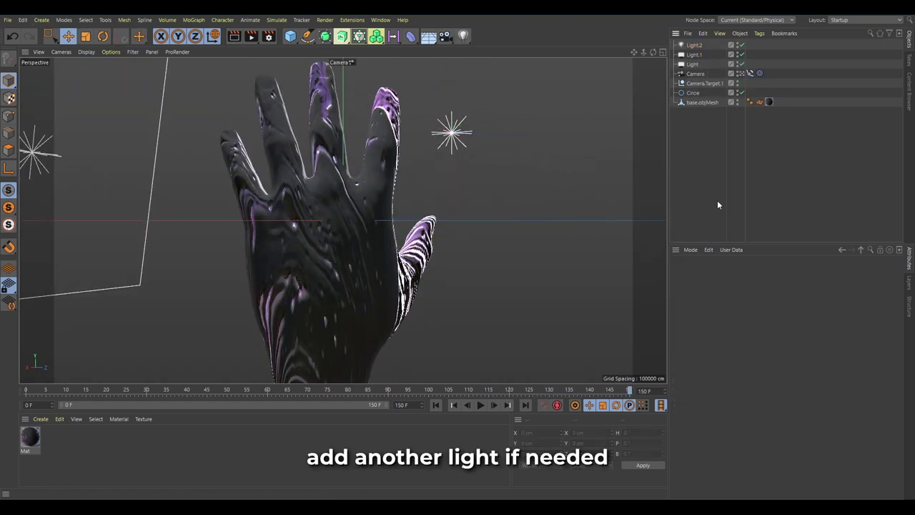
pyautogui.moveTo(619, 133)
pyautogui.mouseDown()
pyautogui.moveTo(601, 66)
pyautogui.moveTo(603, 173)
pyautogui.moveTo(50, 352)
pyautogui.mouseUp()
pyautogui.press('F8')
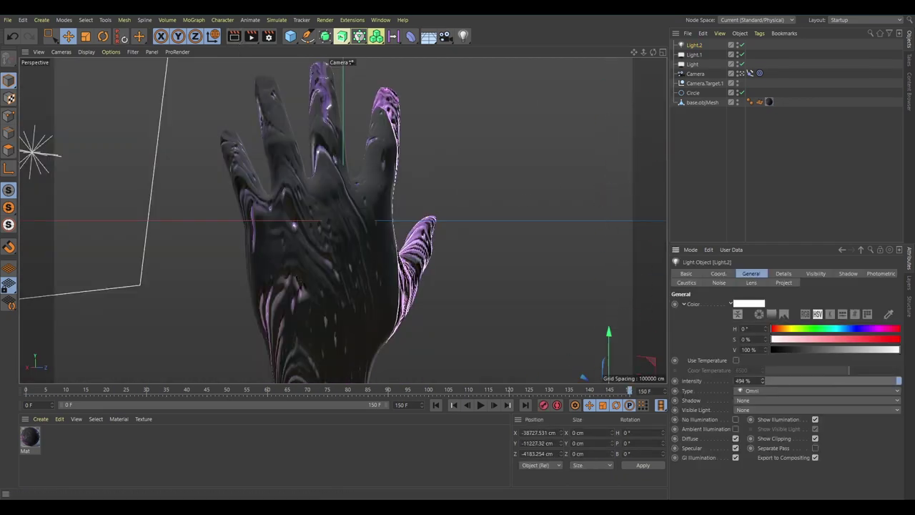
pyautogui.click(848, 273)
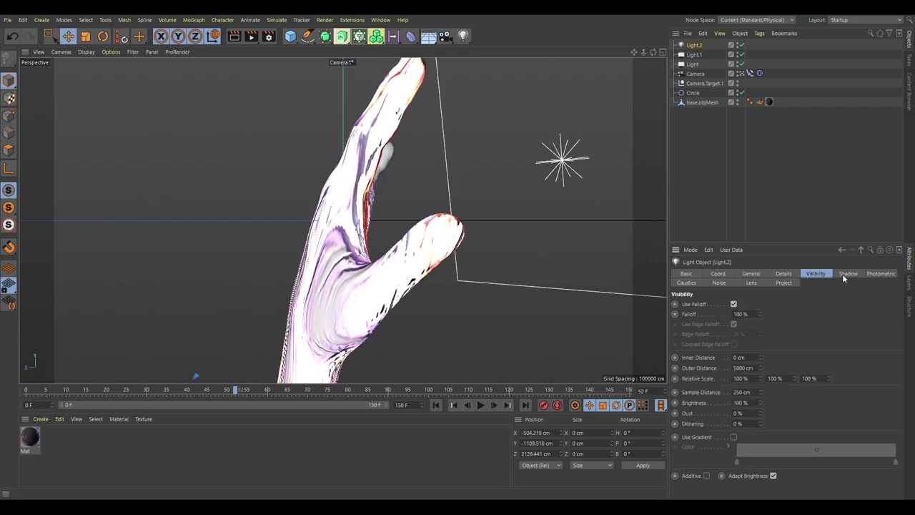
pyautogui.click(750, 274)
pyautogui.moveTo(235, 389); pyautogui.dragTo(469, 393)
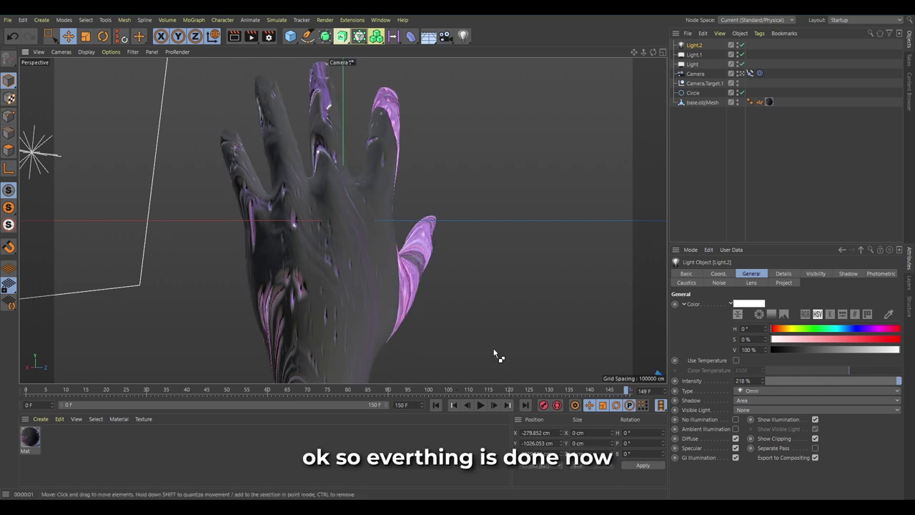
pyautogui.moveTo(543, 389); pyautogui.dragTo(10, 370)
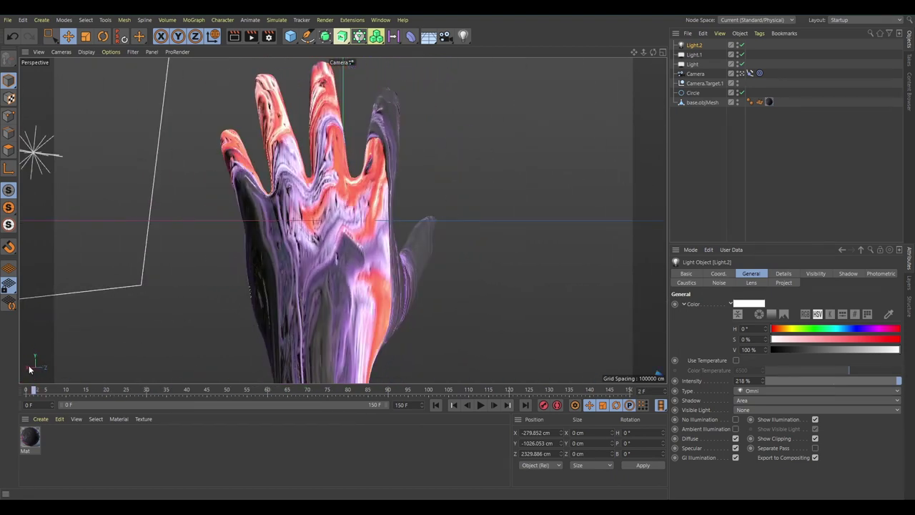
# - Open Render Settings at the Save page showing TIF, 8 Bit/Channel output
pyautogui.click(270, 36)
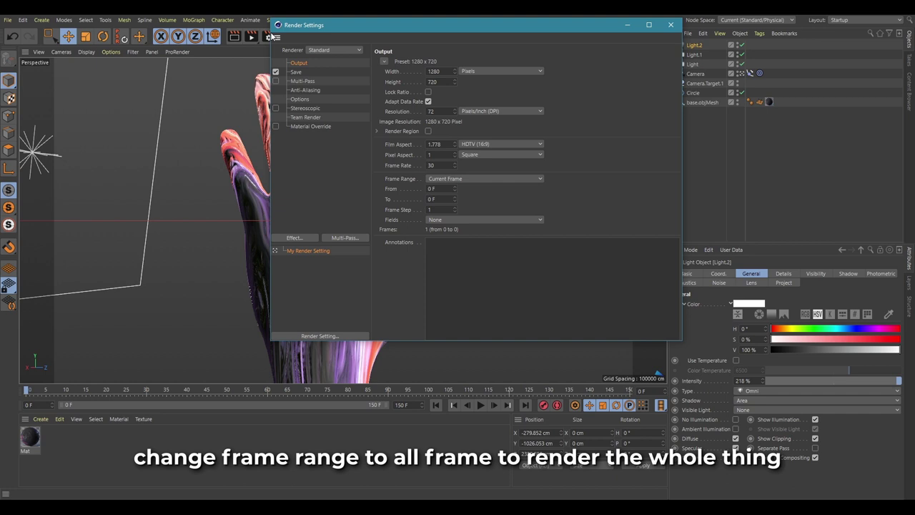
pyautogui.click(295, 72)
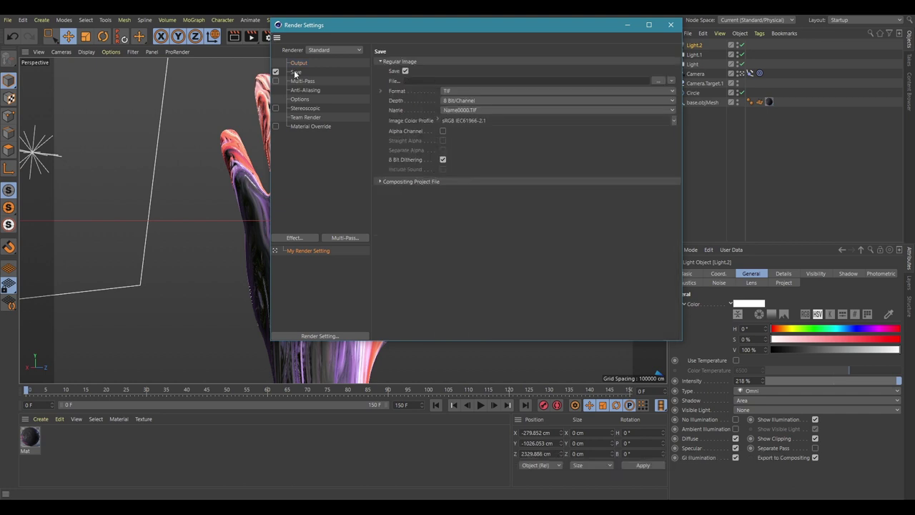